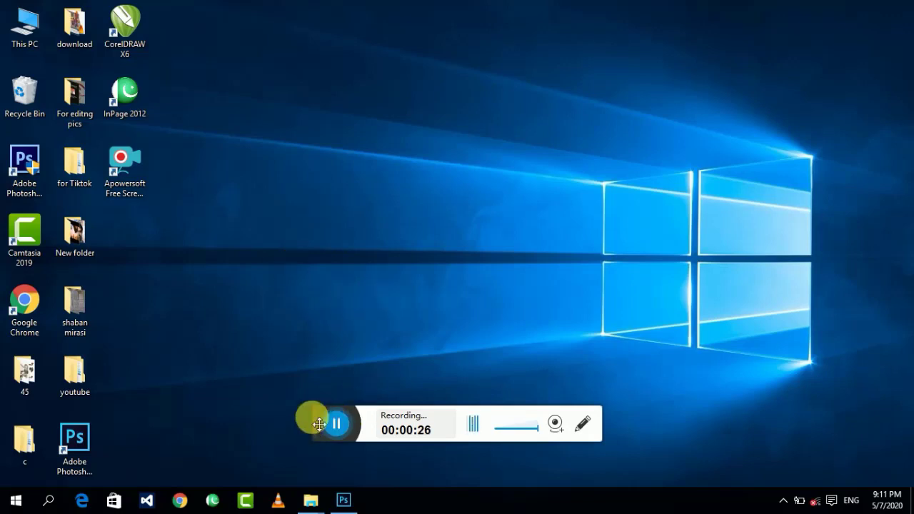
Step: Refresh the desktop a few times, then restore the minimized Photoshop window from the taskbar
{"action": "left_click_drag", "start_coordinate": [323, 425], "coordinate": [787, 431]}
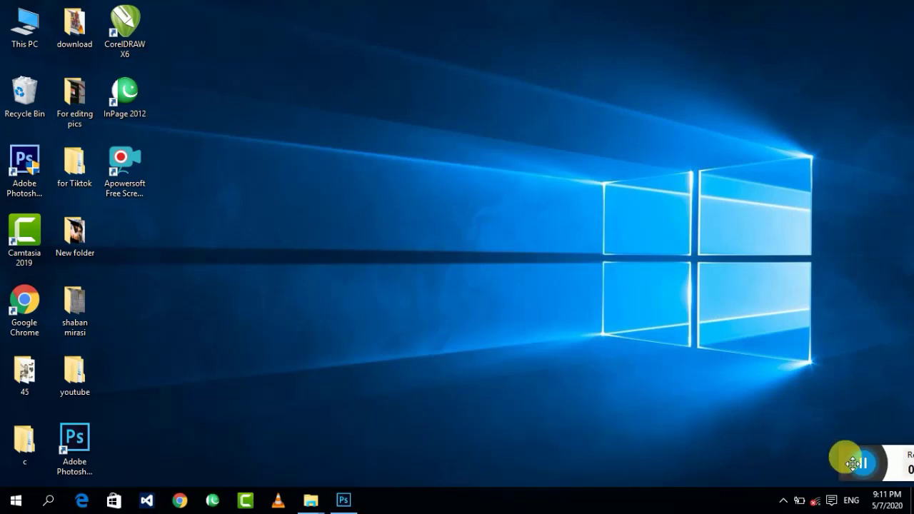
{"action": "right_click", "coordinate": [261, 190]}
{"action": "left_click", "coordinate": [280, 223]}
{"action": "right_click", "coordinate": [278, 220]}
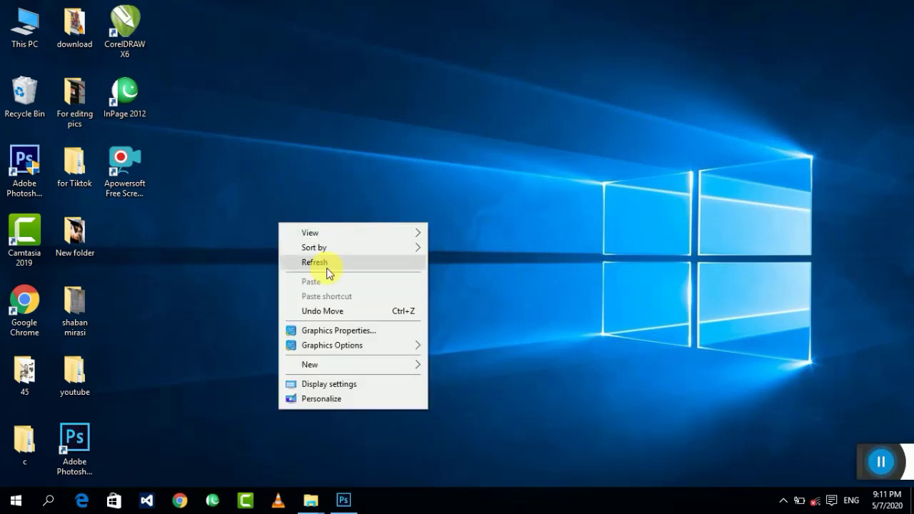
{"action": "left_click", "coordinate": [322, 259]}
{"action": "right_click", "coordinate": [285, 214]}
{"action": "left_click", "coordinate": [314, 253]}
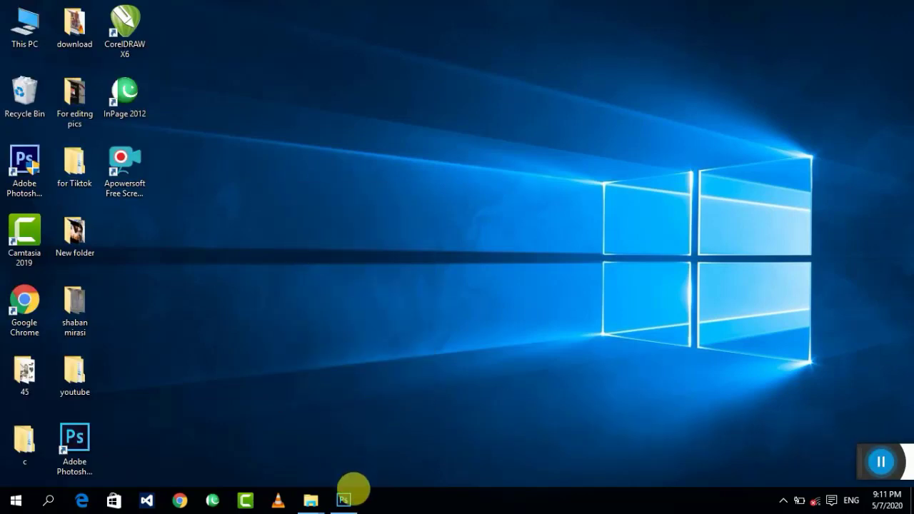
{"action": "left_click", "coordinate": [344, 499]}
{"action": "double_click", "coordinate": [439, 326]}
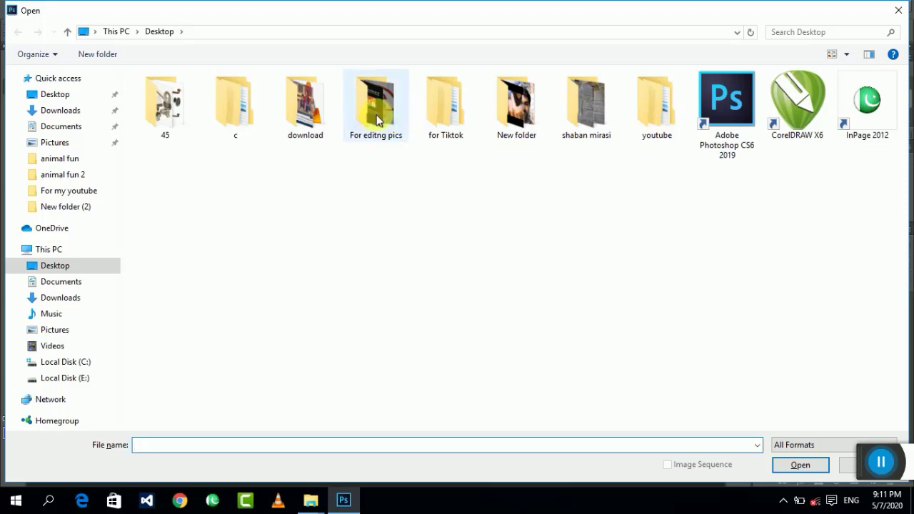
{"action": "double_click", "coordinate": [445, 113]}
{"action": "double_click", "coordinate": [632, 187]}
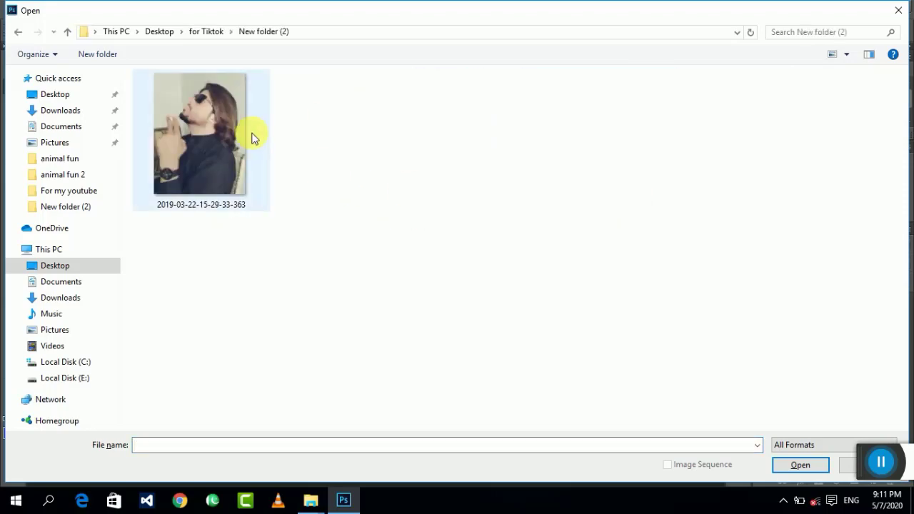
{"action": "double_click", "coordinate": [253, 139]}
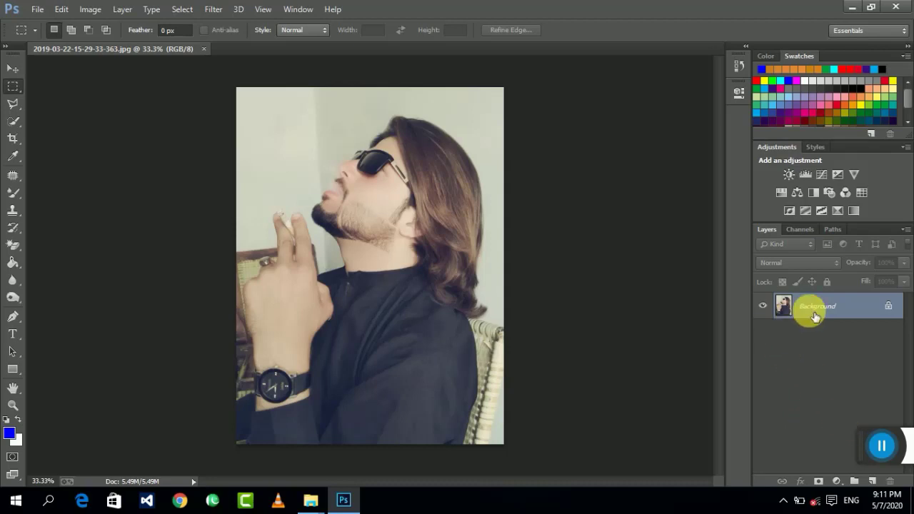
Step: Duplicate the Background layer and apply Auto tone to it in the Camera Raw Filter
{"action": "left_click_drag", "start_coordinate": [829, 308], "coordinate": [887, 486]}
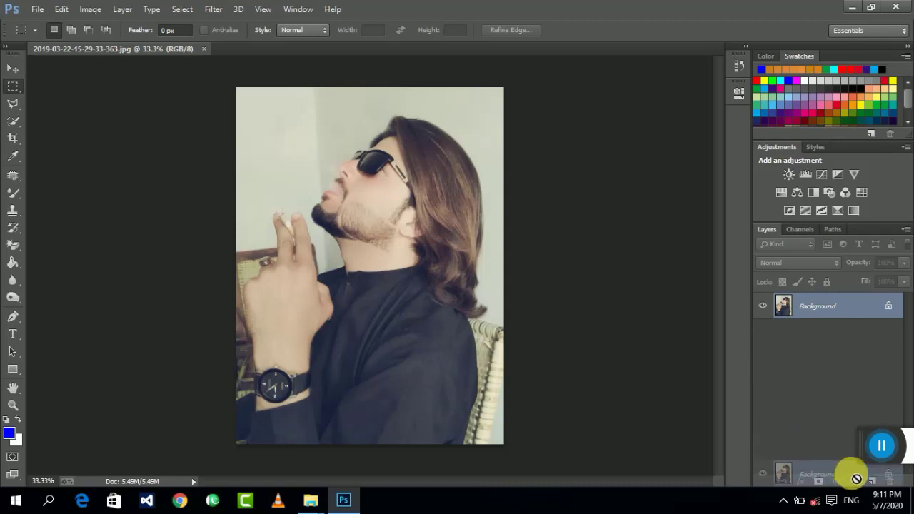
{"action": "left_click", "coordinate": [215, 9]}
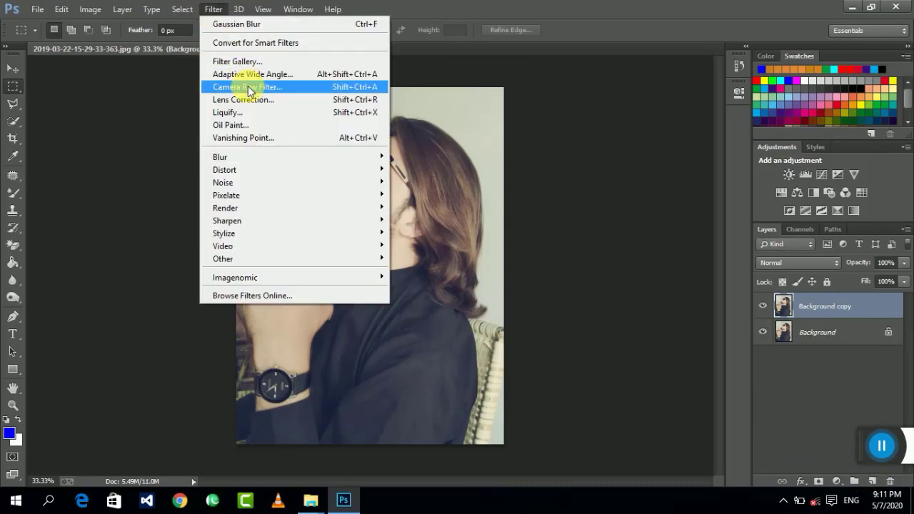
{"action": "left_click", "coordinate": [249, 87]}
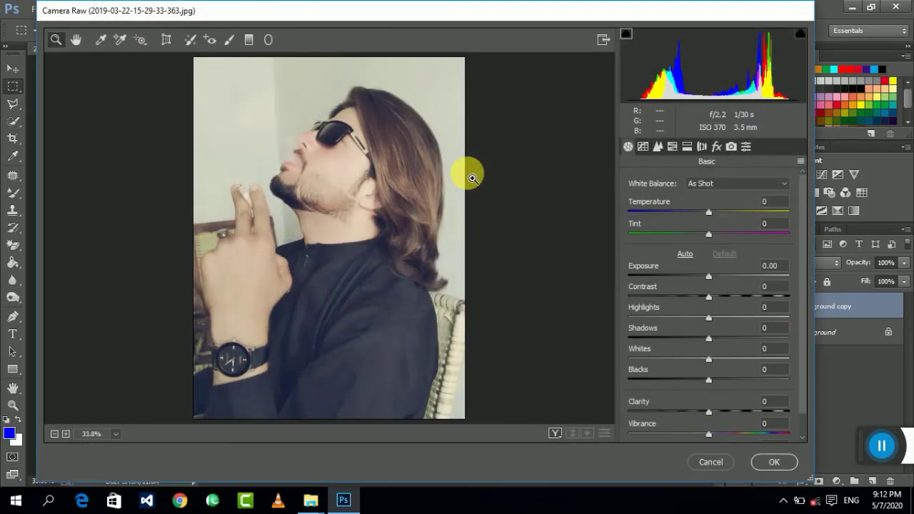
{"action": "left_click_drag", "start_coordinate": [484, 312], "coordinate": [204, 57]}
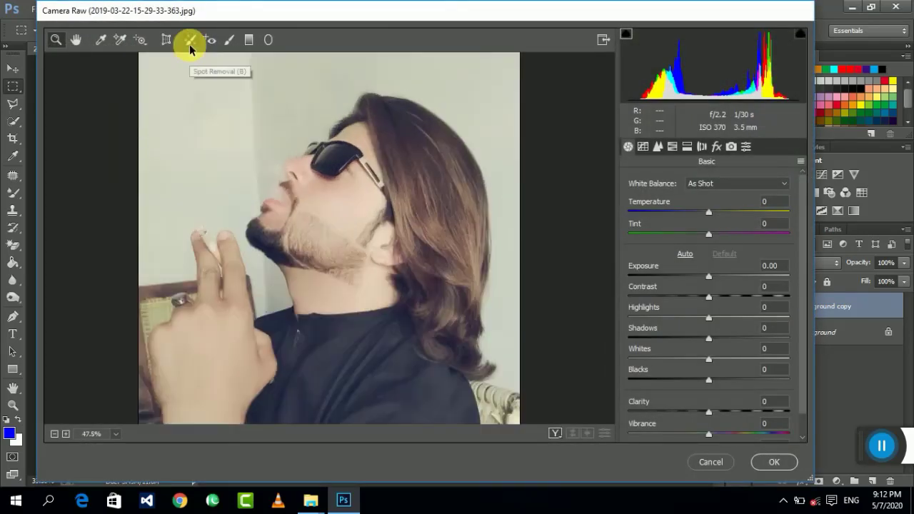
{"action": "left_click", "coordinate": [685, 254]}
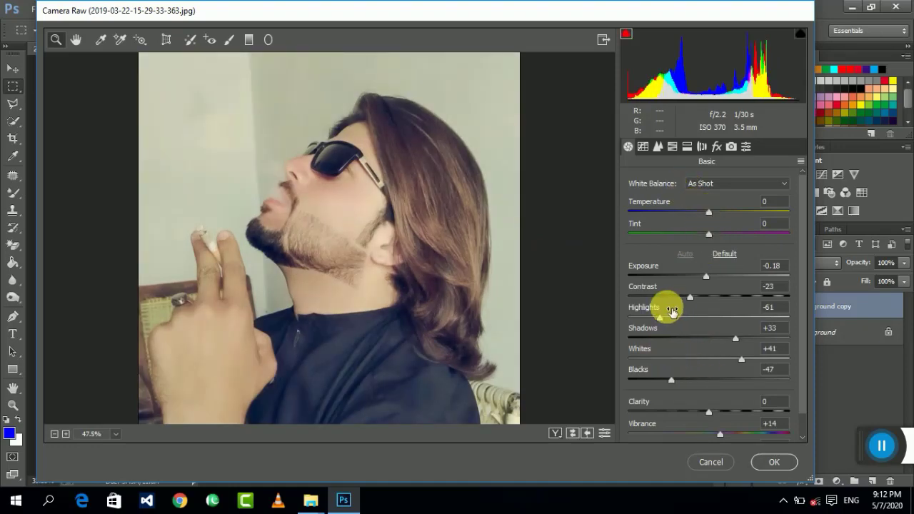
Step: Grade the copy: Highlights -100, Exposure -0.85, warmer, deeper blacks, Clarity +34, less vibrance
{"action": "left_click_drag", "start_coordinate": [643, 314], "coordinate": [590, 319]}
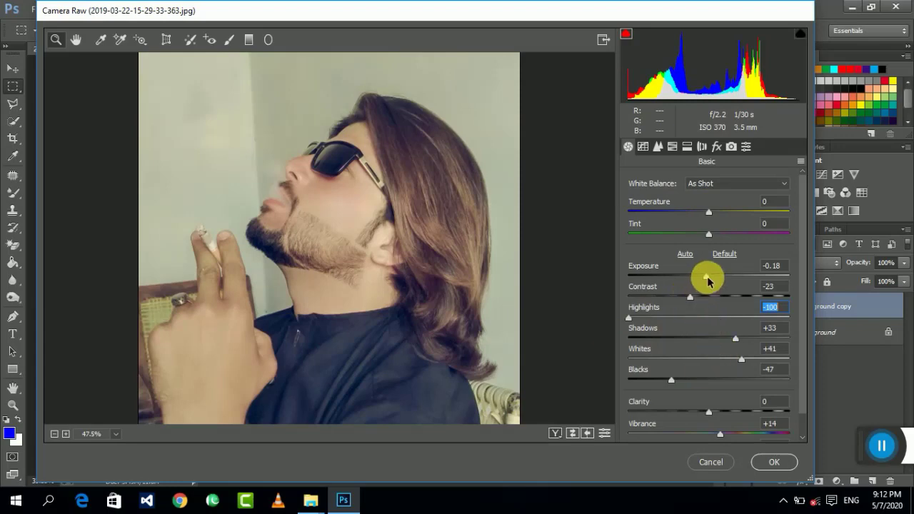
{"action": "mouse_move", "coordinate": [707, 281]}
{"action": "left_mouse_down"}
{"action": "mouse_move", "coordinate": [688, 278]}
{"action": "mouse_move", "coordinate": [697, 280]}
{"action": "left_mouse_up"}
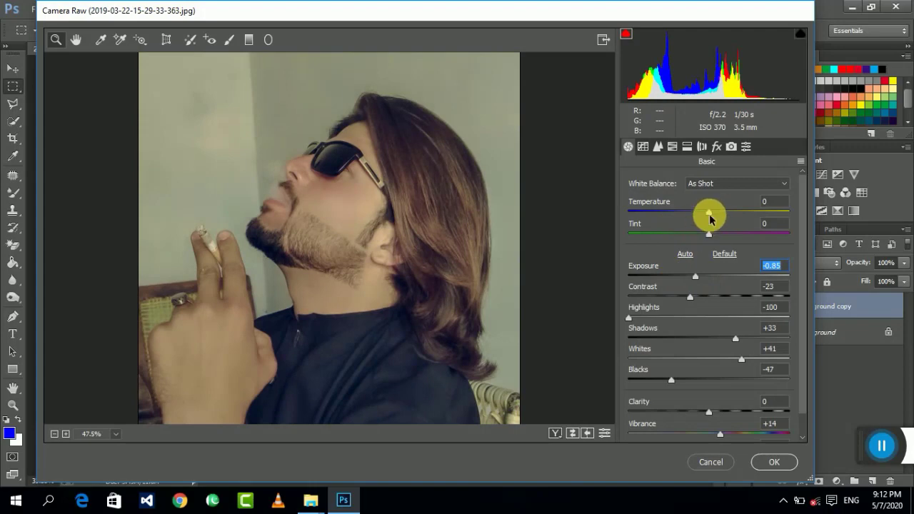
{"action": "left_click_drag", "start_coordinate": [709, 213], "coordinate": [710, 212]}
{"action": "scroll", "coordinate": [738, 267], "scroll_direction": "down", "scroll_amount": 1}
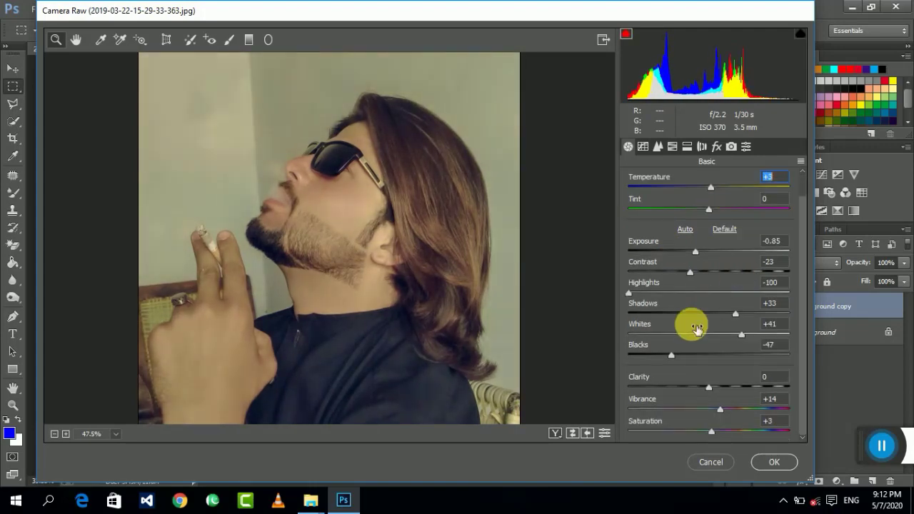
{"action": "left_click_drag", "start_coordinate": [673, 359], "coordinate": [638, 358]}
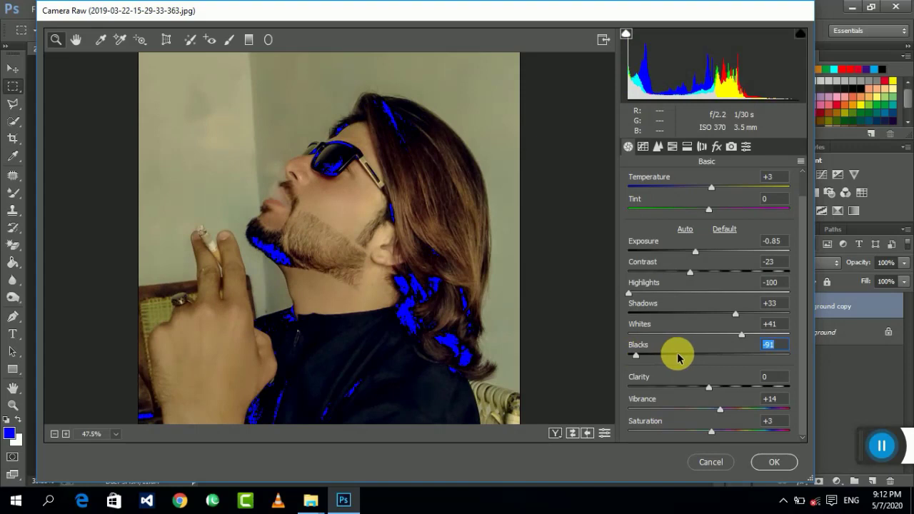
{"action": "left_click_drag", "start_coordinate": [710, 392], "coordinate": [737, 391]}
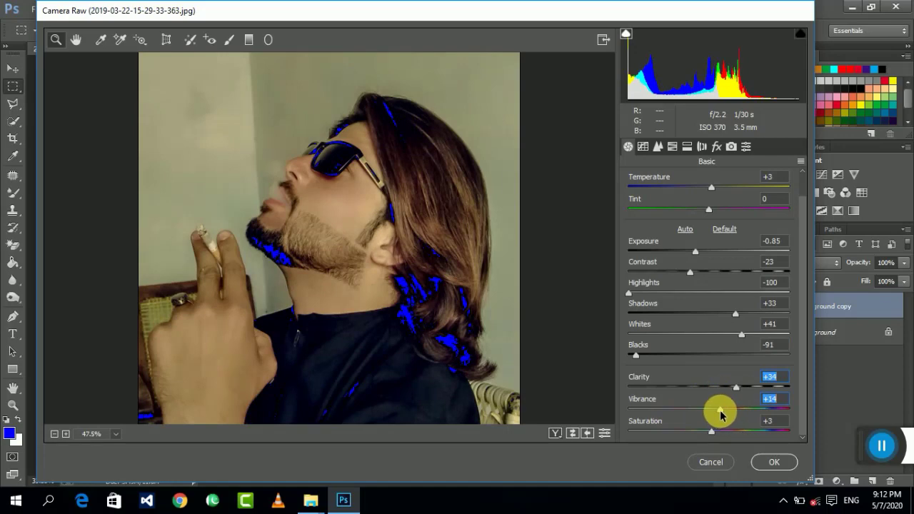
{"action": "mouse_move", "coordinate": [722, 414]}
{"action": "left_mouse_down"}
{"action": "mouse_move", "coordinate": [714, 412]}
{"action": "mouse_move", "coordinate": [724, 432]}
{"action": "left_mouse_up"}
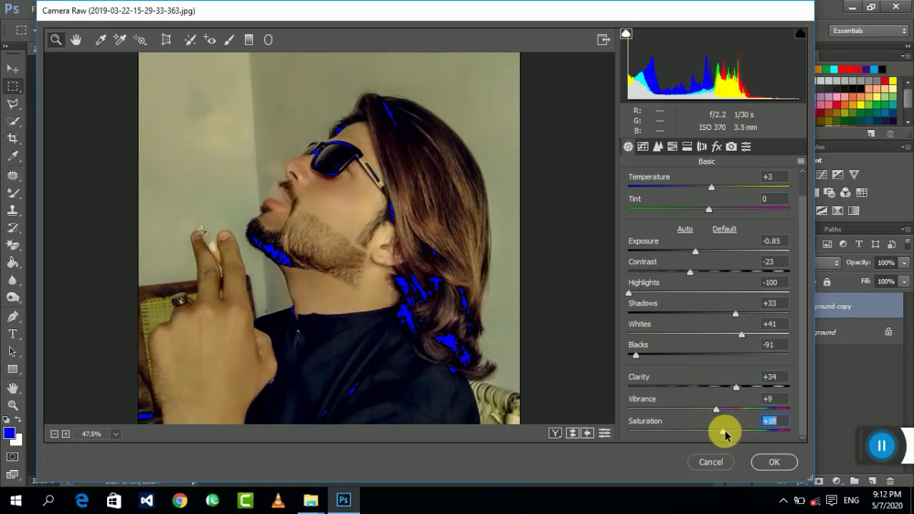
{"action": "left_click", "coordinate": [771, 462]}
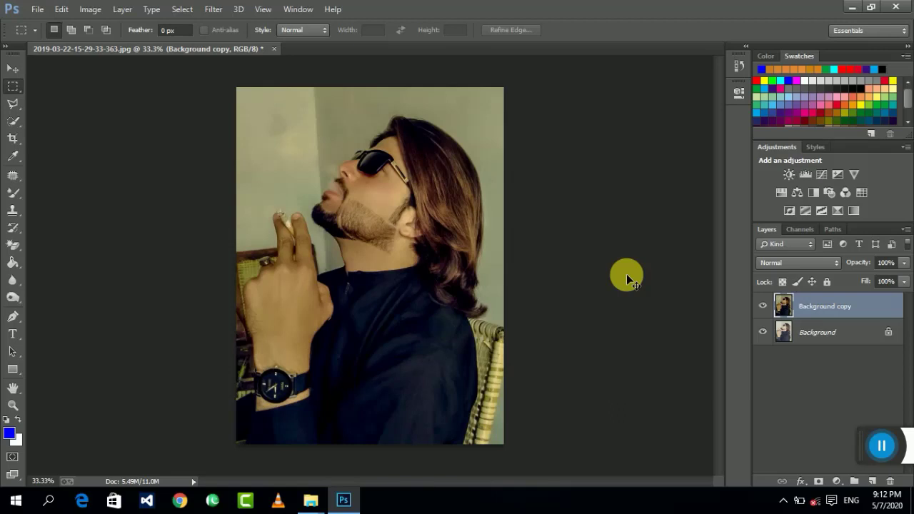
Step: Compare the graded copy with the original, then zoom to 100% on the face
{"action": "left_click", "coordinate": [770, 308]}
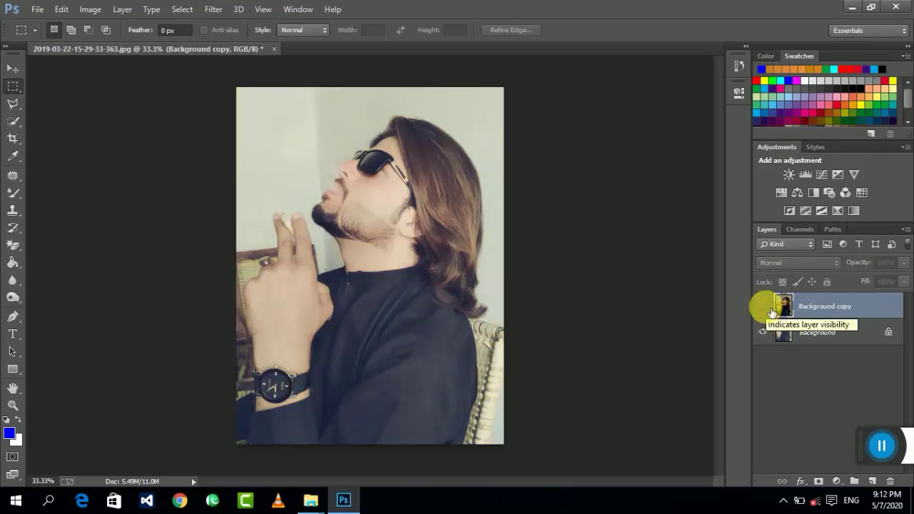
{"action": "left_click", "coordinate": [763, 307]}
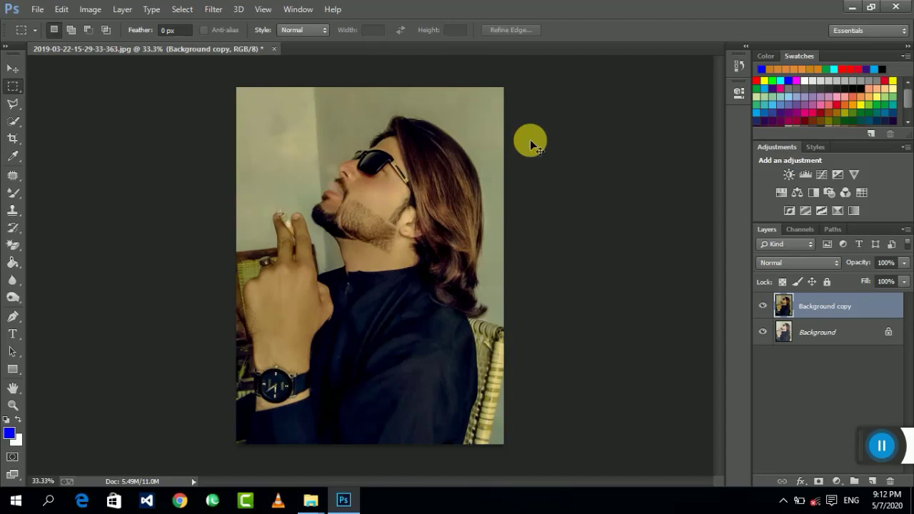
{"action": "key", "text": "ctrl+plus"}
{"action": "key", "text": "ctrl+plus"}
{"action": "key", "text": "ctrl+plus"}
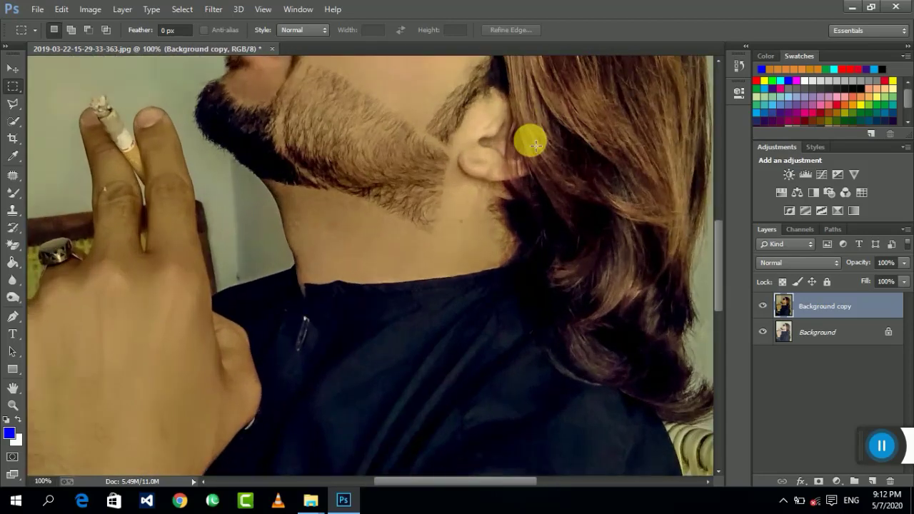
{"action": "left_click_drag", "start_coordinate": [408, 127], "coordinate": [392, 175]}
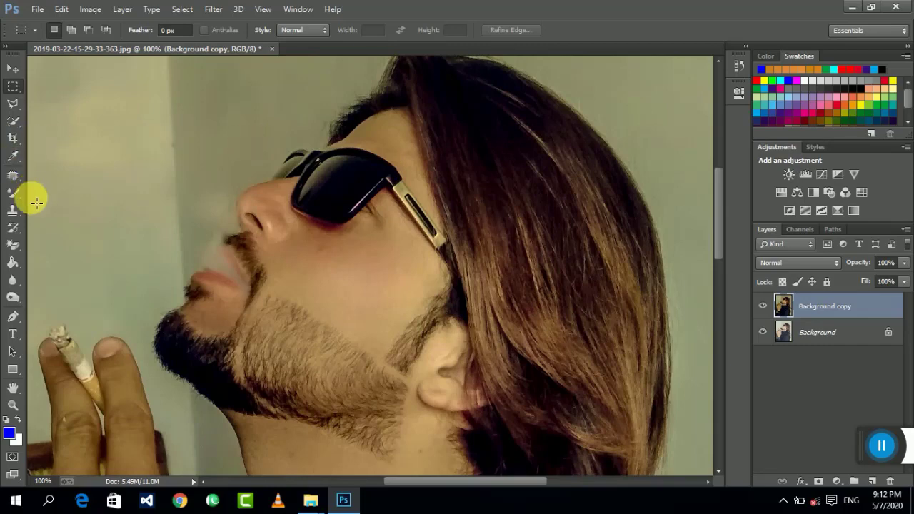
Step: Smooth the man's cheek skin with an 83 px Mixer Brush
{"action": "left_click", "coordinate": [13, 193]}
{"action": "left_click", "coordinate": [68, 228]}
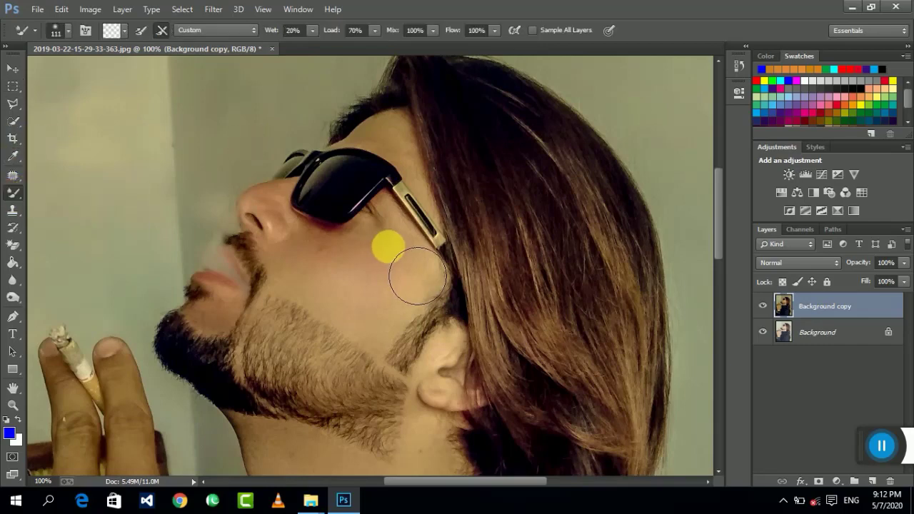
{"action": "left_click", "coordinate": [58, 31]}
{"action": "left_click_drag", "start_coordinate": [106, 80], "coordinate": [100, 80]}
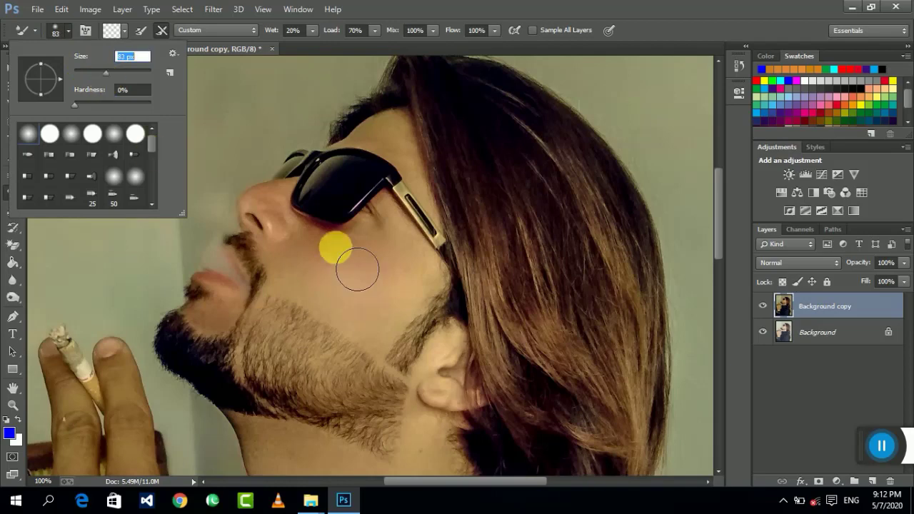
{"action": "left_click", "coordinate": [332, 245]}
{"action": "mouse_move", "coordinate": [337, 272]}
{"action": "left_mouse_down"}
{"action": "mouse_move", "coordinate": [367, 285]}
{"action": "mouse_move", "coordinate": [408, 265]}
{"action": "mouse_move", "coordinate": [442, 299]}
{"action": "mouse_move", "coordinate": [356, 315]}
{"action": "mouse_move", "coordinate": [313, 290]}
{"action": "mouse_move", "coordinate": [440, 225]}
{"action": "mouse_move", "coordinate": [426, 148]}
{"action": "mouse_move", "coordinate": [394, 165]}
{"action": "mouse_move", "coordinate": [392, 393]}
{"action": "mouse_move", "coordinate": [384, 217]}
{"action": "mouse_move", "coordinate": [457, 215]}
{"action": "mouse_move", "coordinate": [450, 304]}
{"action": "mouse_move", "coordinate": [335, 314]}
{"action": "mouse_move", "coordinate": [397, 299]}
{"action": "mouse_move", "coordinate": [419, 313]}
{"action": "mouse_move", "coordinate": [286, 302]}
{"action": "mouse_move", "coordinate": [405, 336]}
{"action": "mouse_move", "coordinate": [400, 316]}
{"action": "left_mouse_up"}
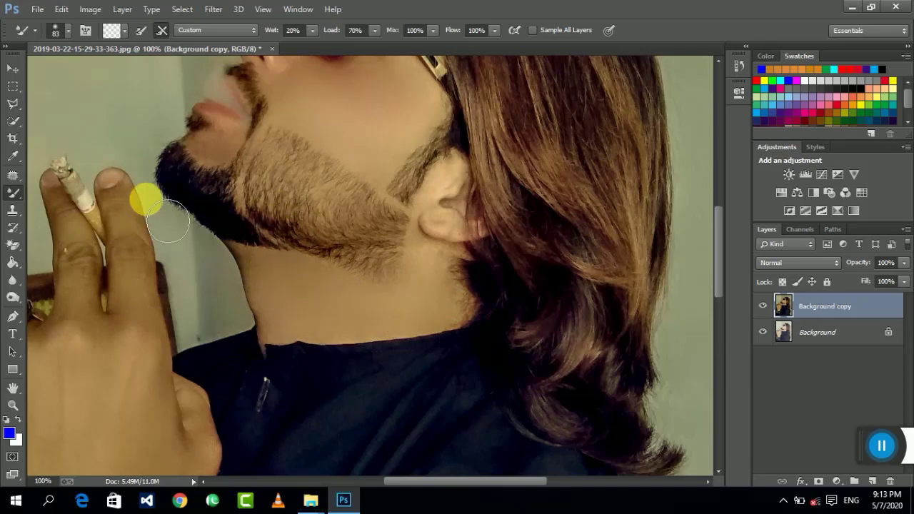
{"action": "left_click", "coordinate": [25, 298]}
Step: Darken the beard with a 68 px Burn Tool at 60% exposure
{"action": "left_click", "coordinate": [67, 296]}
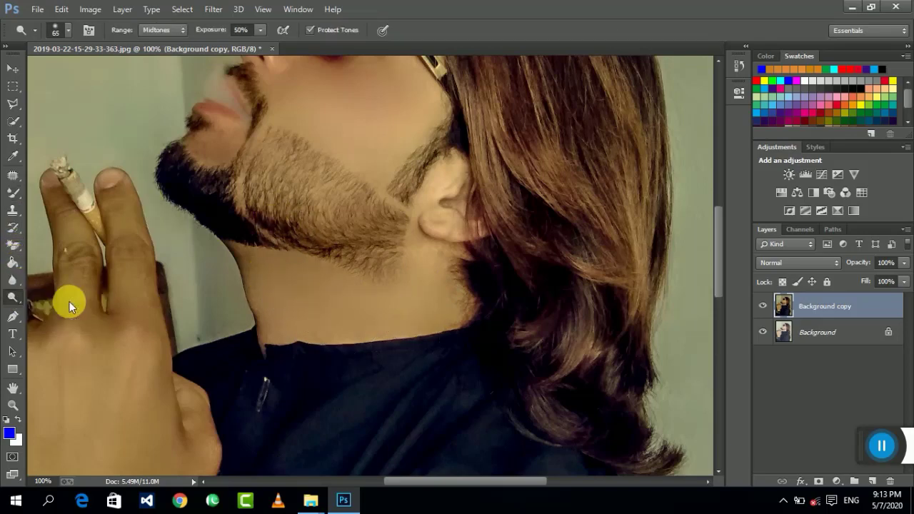
{"action": "right_click", "coordinate": [13, 299]}
{"action": "left_click", "coordinate": [77, 309]}
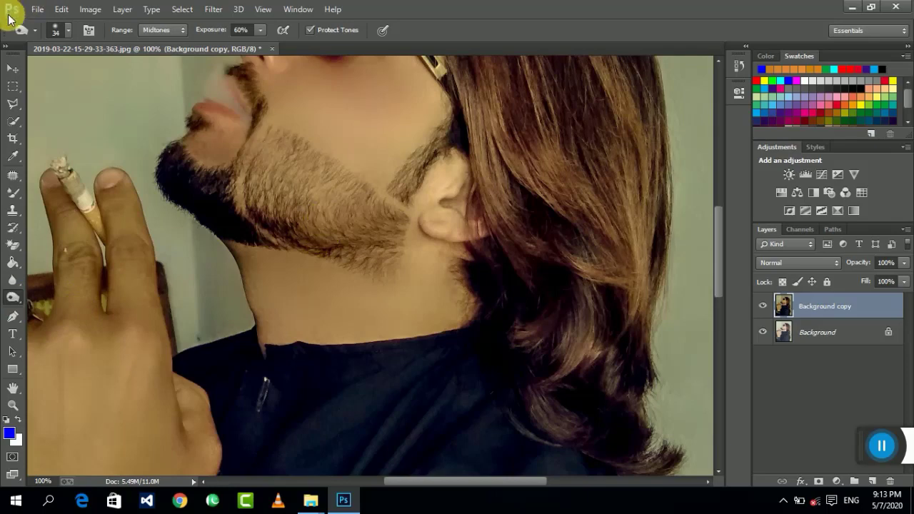
{"action": "left_click", "coordinate": [57, 30]}
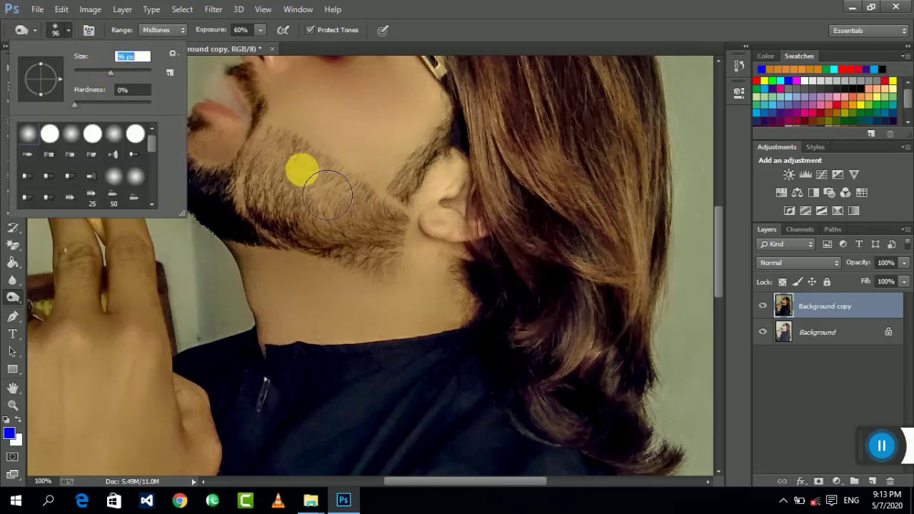
{"action": "left_click_drag", "start_coordinate": [100, 72], "coordinate": [93, 72]}
{"action": "mouse_move", "coordinate": [285, 157]}
{"action": "left_mouse_down"}
{"action": "mouse_move", "coordinate": [337, 205]}
{"action": "mouse_move", "coordinate": [316, 177]}
{"action": "mouse_move", "coordinate": [289, 202]}
{"action": "mouse_move", "coordinate": [339, 242]}
{"action": "mouse_move", "coordinate": [381, 235]}
{"action": "mouse_move", "coordinate": [376, 257]}
{"action": "mouse_move", "coordinate": [404, 286]}
{"action": "mouse_move", "coordinate": [333, 231]}
{"action": "mouse_move", "coordinate": [355, 193]}
{"action": "mouse_move", "coordinate": [438, 179]}
{"action": "mouse_move", "coordinate": [437, 154]}
{"action": "mouse_move", "coordinate": [204, 198]}
{"action": "mouse_move", "coordinate": [260, 152]}
{"action": "left_mouse_up"}
Step: Zoom out to the whole photo and hide the graded copy to compare
{"action": "scroll", "coordinate": [240, 219], "scroll_direction": "up", "scroll_amount": 3}
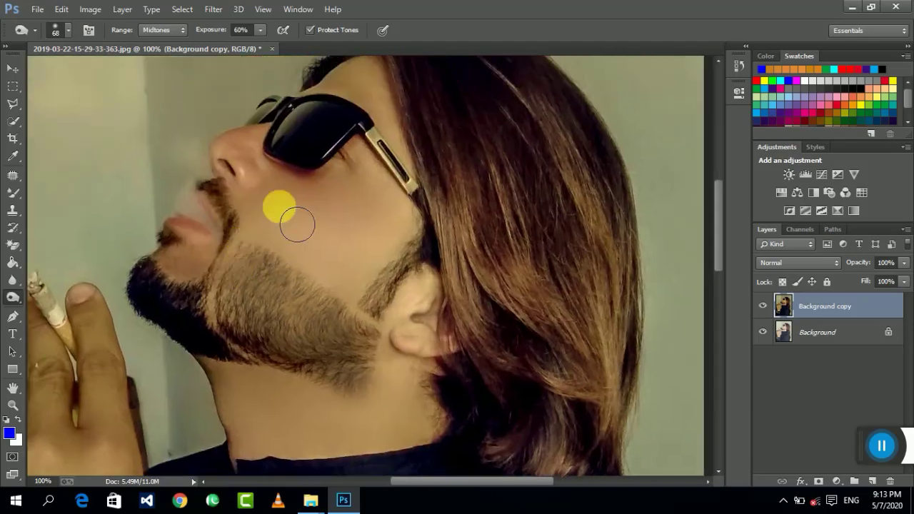
{"action": "scroll", "coordinate": [281, 190], "scroll_direction": "up", "scroll_amount": 1}
{"action": "key", "text": "ctrl+minus"}
{"action": "key", "text": "ctrl+minus"}
{"action": "key", "text": "ctrl+minus"}
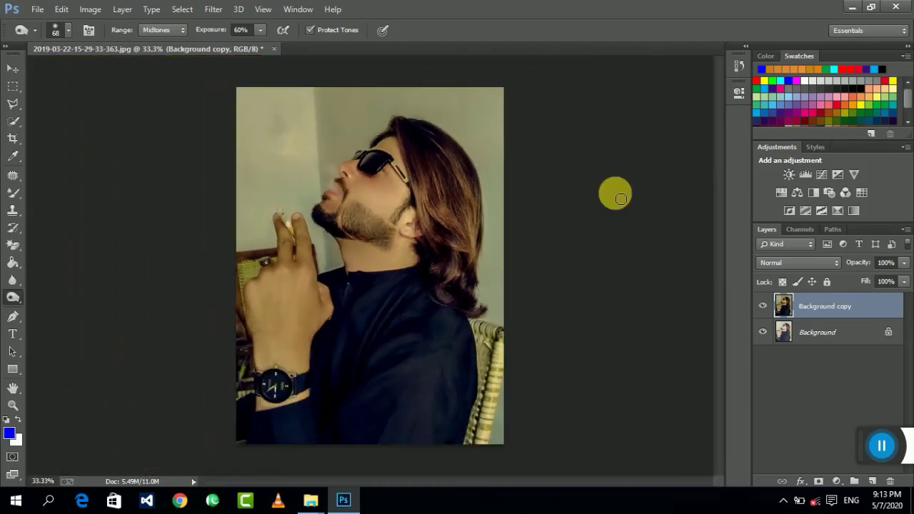
{"action": "left_click", "coordinate": [762, 305]}
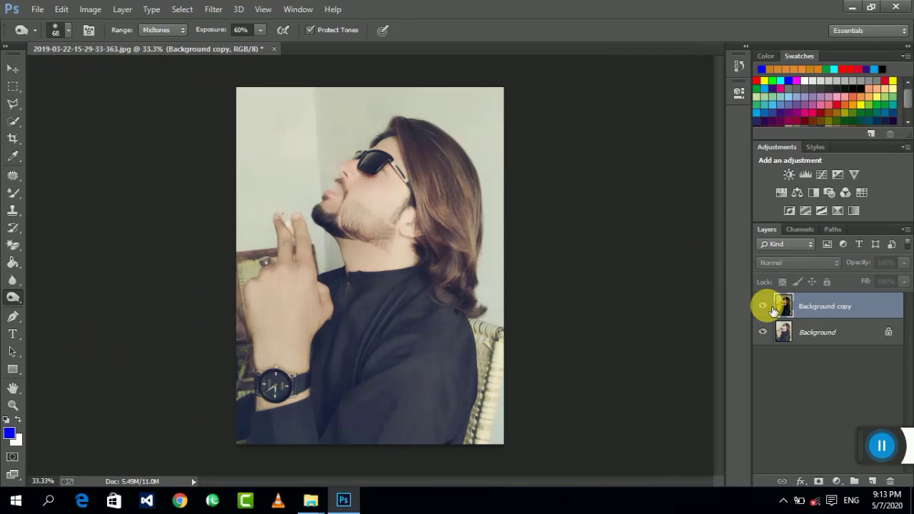
Step: Show the graded copy again and set up a 142 px Mixer Brush
{"action": "left_click", "coordinate": [763, 306]}
{"action": "key", "text": "ctrl+plus"}
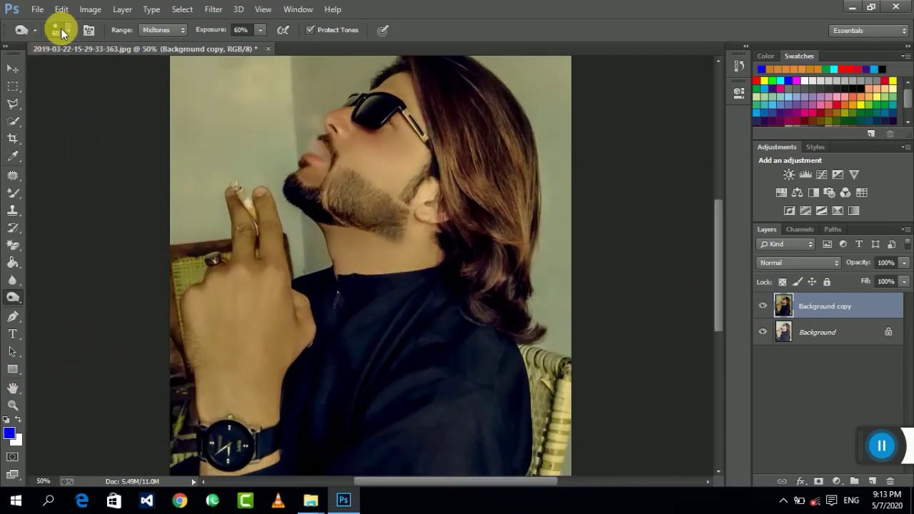
{"action": "left_click", "coordinate": [12, 193]}
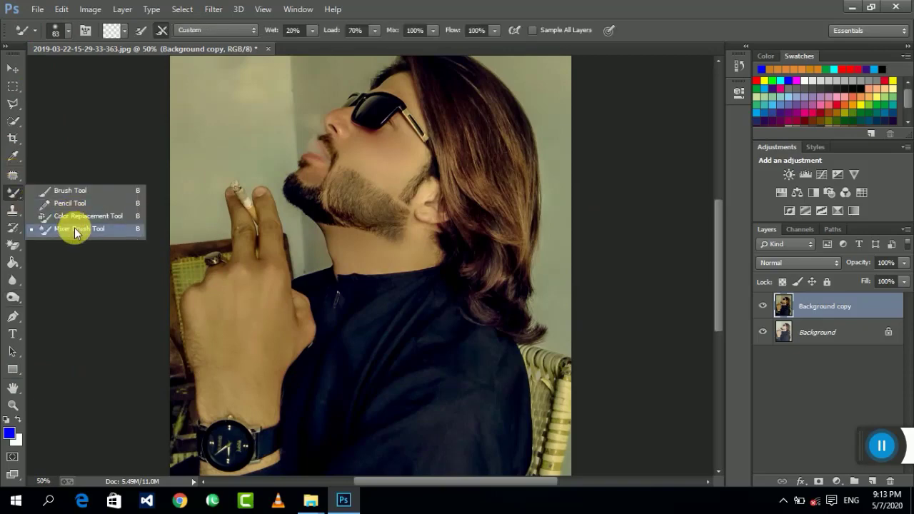
{"action": "left_click", "coordinate": [78, 229]}
{"action": "left_click", "coordinate": [68, 30]}
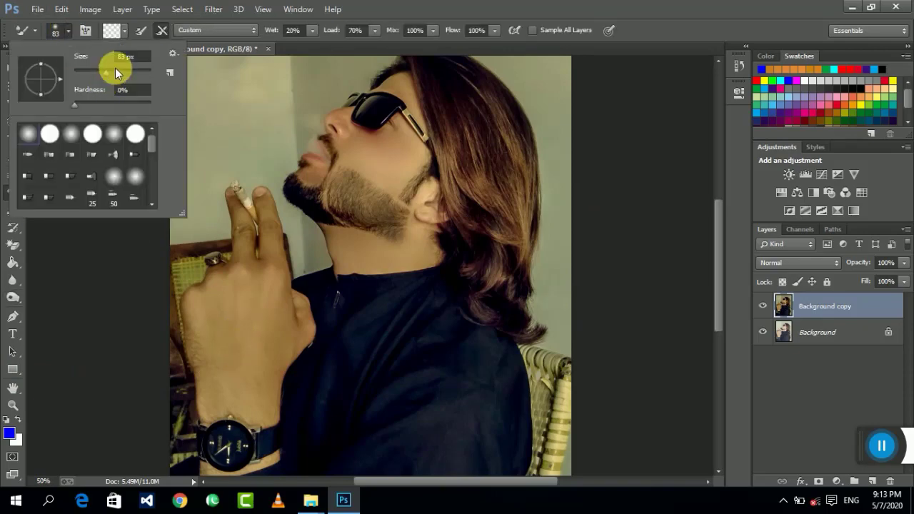
{"action": "key", "text": "Return"}
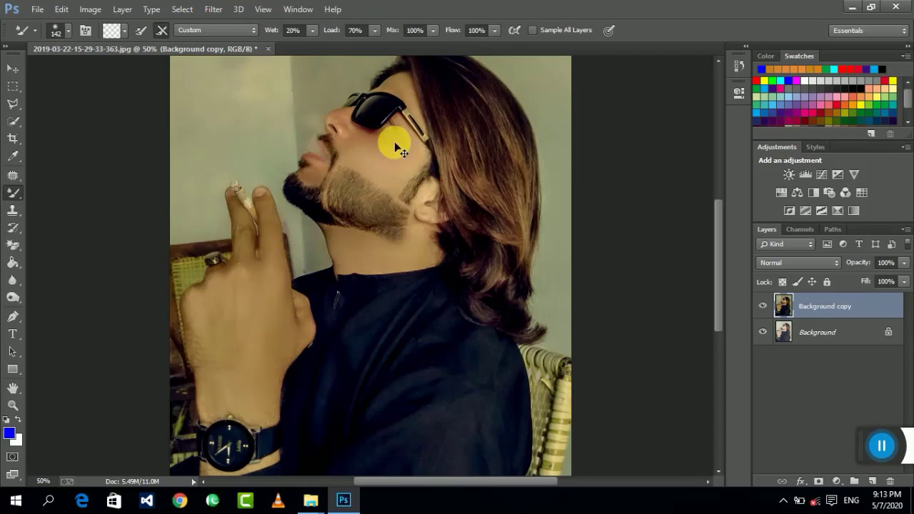
{"action": "key", "text": "ctrl+minus"}
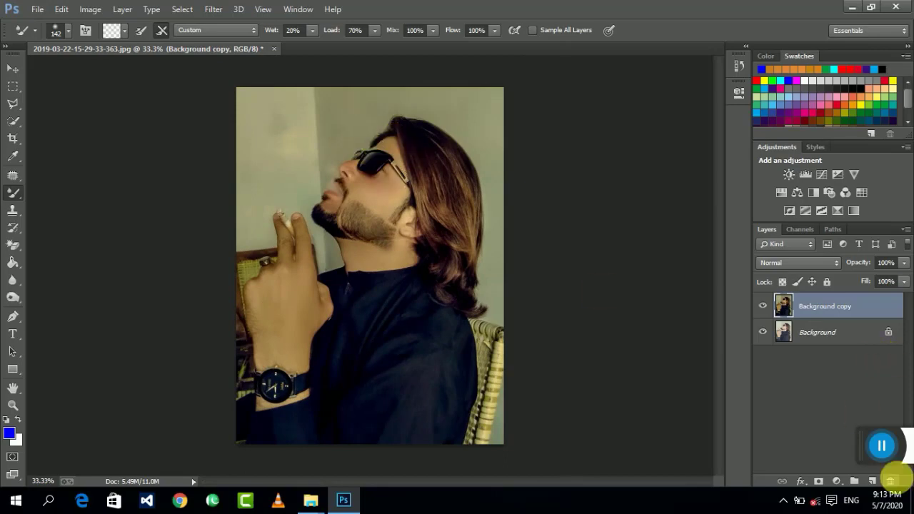
Step: Add a Selective Color adjustment with Reds Black at -55
{"action": "left_click", "coordinate": [837, 481]}
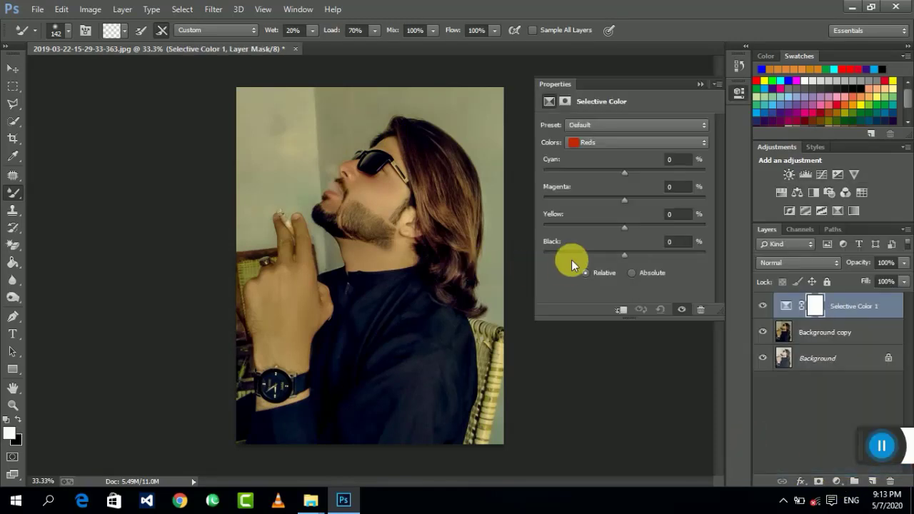
{"action": "left_click_drag", "start_coordinate": [618, 254], "coordinate": [591, 256]}
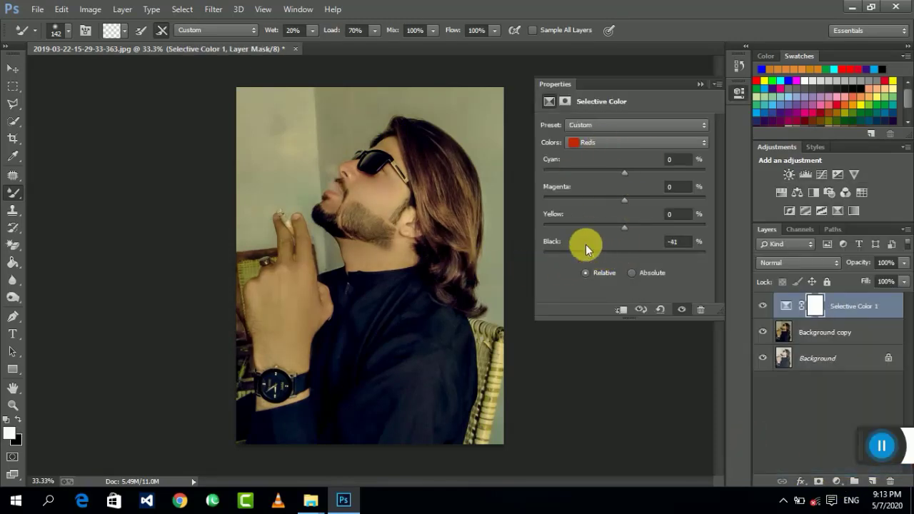
{"action": "left_click_drag", "start_coordinate": [586, 245], "coordinate": [580, 251]}
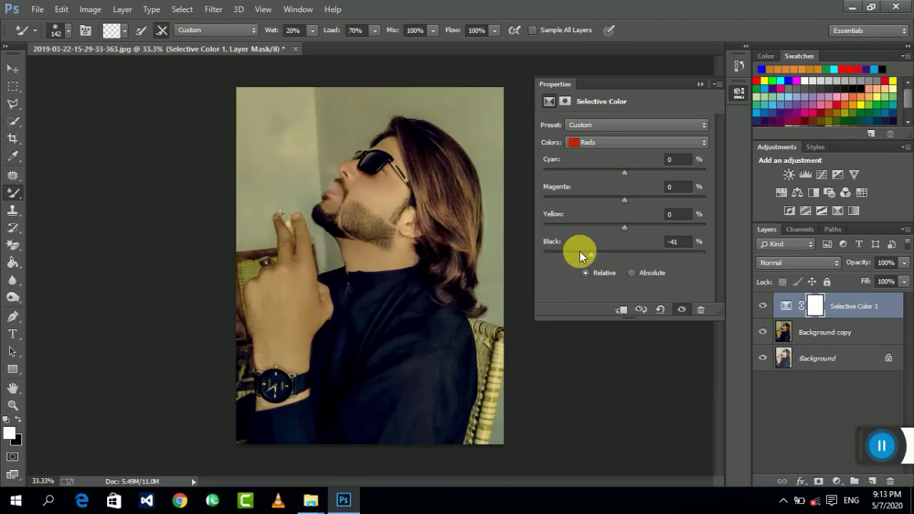
{"action": "left_click", "coordinate": [699, 85]}
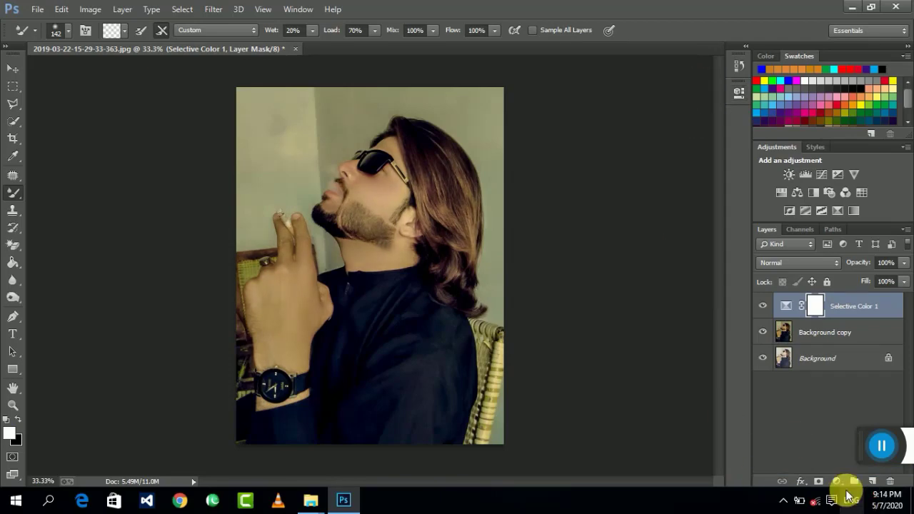
Step: Add a second Selective Color adjustment with Blacks Black at +11
{"action": "left_click", "coordinate": [837, 481]}
{"action": "left_click", "coordinate": [821, 470]}
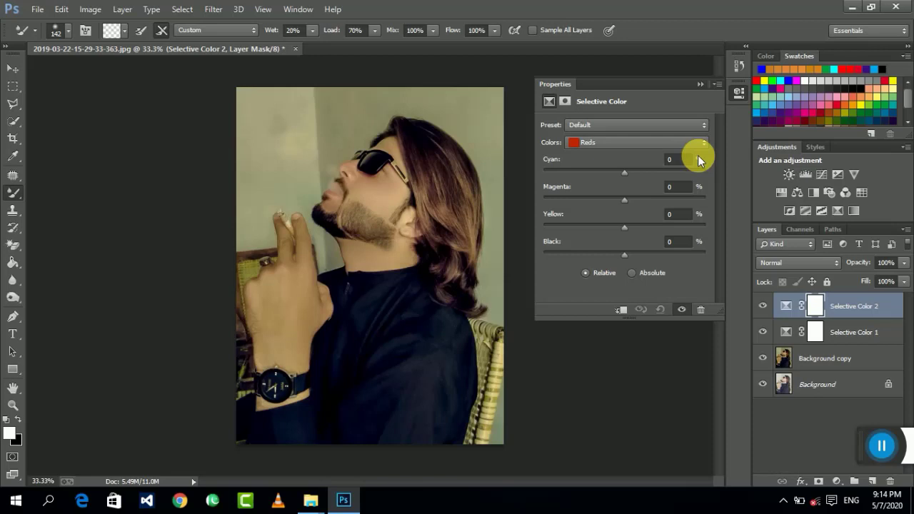
{"action": "left_click", "coordinate": [655, 143]}
{"action": "left_click", "coordinate": [597, 246]}
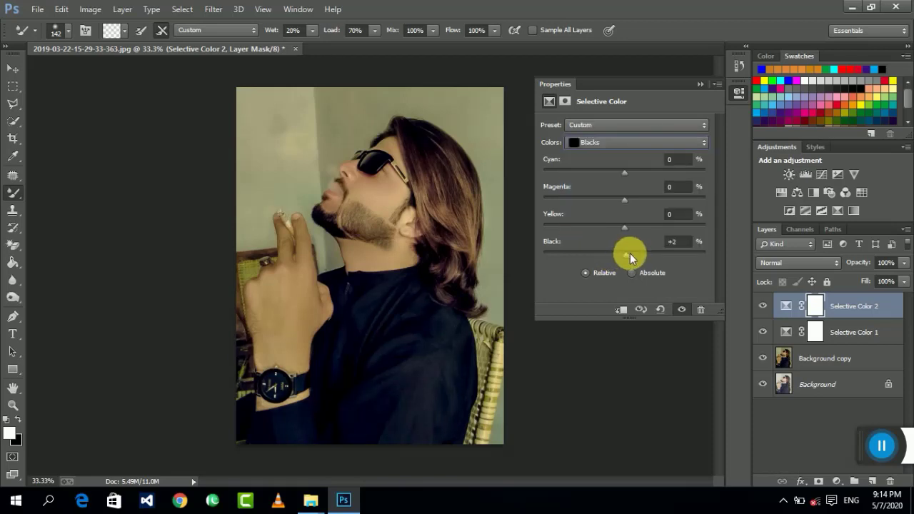
{"action": "left_click_drag", "start_coordinate": [630, 254], "coordinate": [630, 255]}
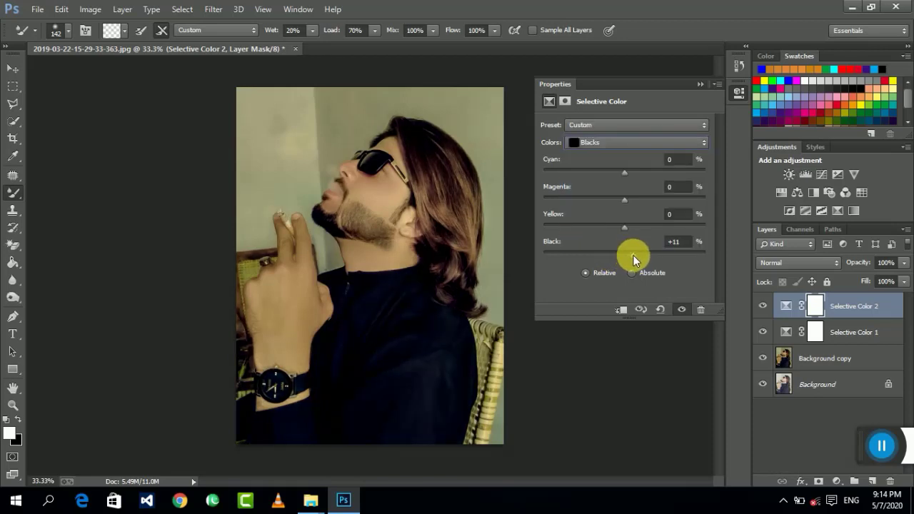
{"action": "left_click", "coordinate": [701, 84]}
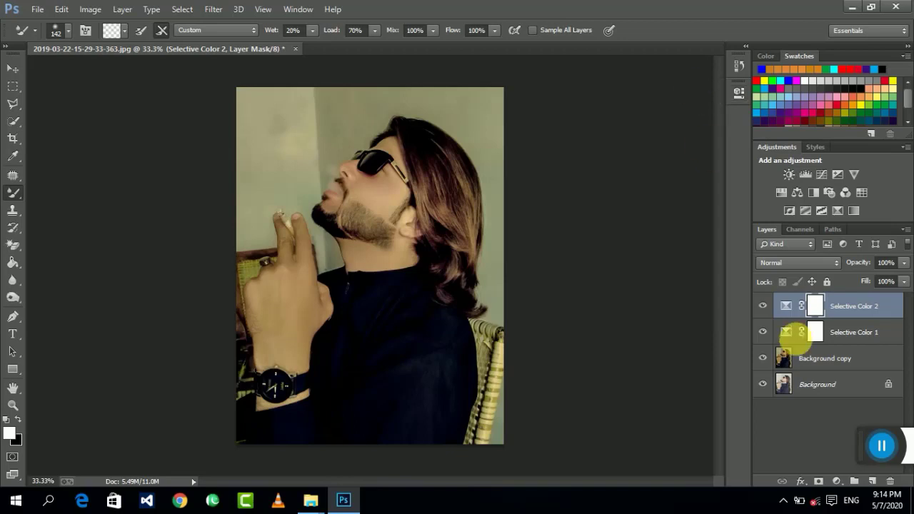
Step: Merge both Selective Color layers with Background copy into one layer
{"action": "left_click", "coordinate": [841, 333], "text": "shift"}
{"action": "left_click", "coordinate": [836, 359], "text": "shift"}
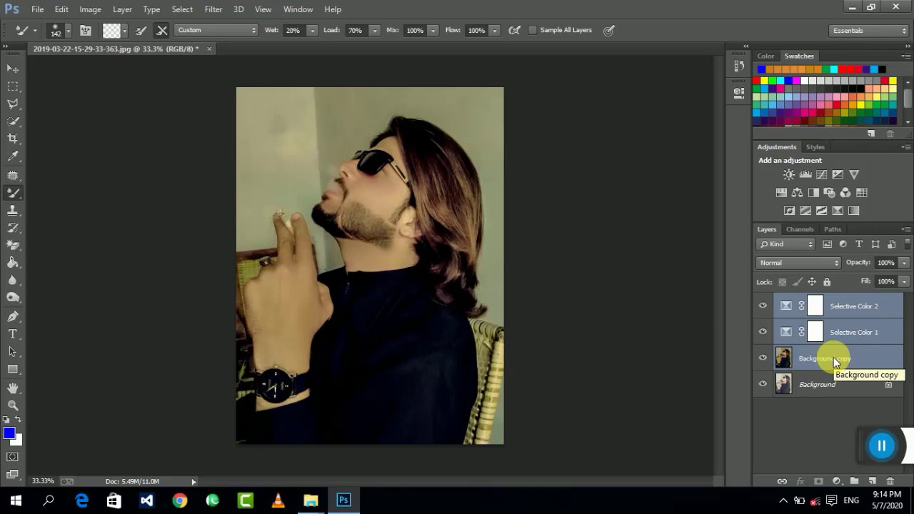
{"action": "right_click", "coordinate": [836, 360]}
{"action": "left_click", "coordinate": [592, 383]}
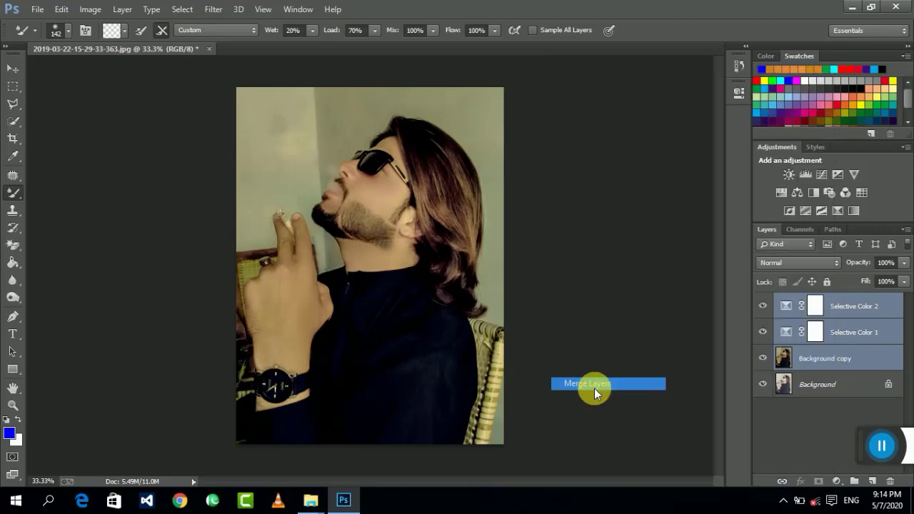
Step: Toggle the merged layer's visibility to compare it with the original
{"action": "left_click", "coordinate": [763, 307]}
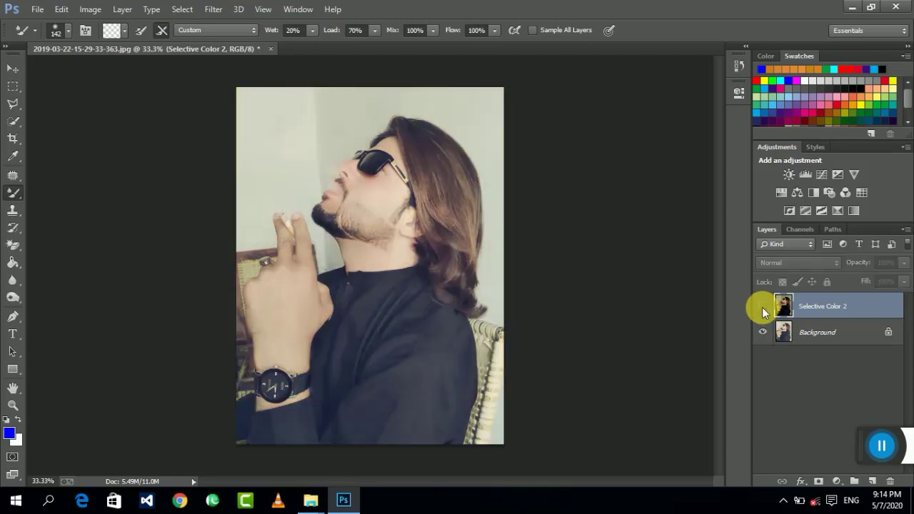
{"action": "left_click", "coordinate": [763, 306]}
{"action": "left_click", "coordinate": [763, 306]}
{"action": "left_click", "coordinate": [763, 307]}
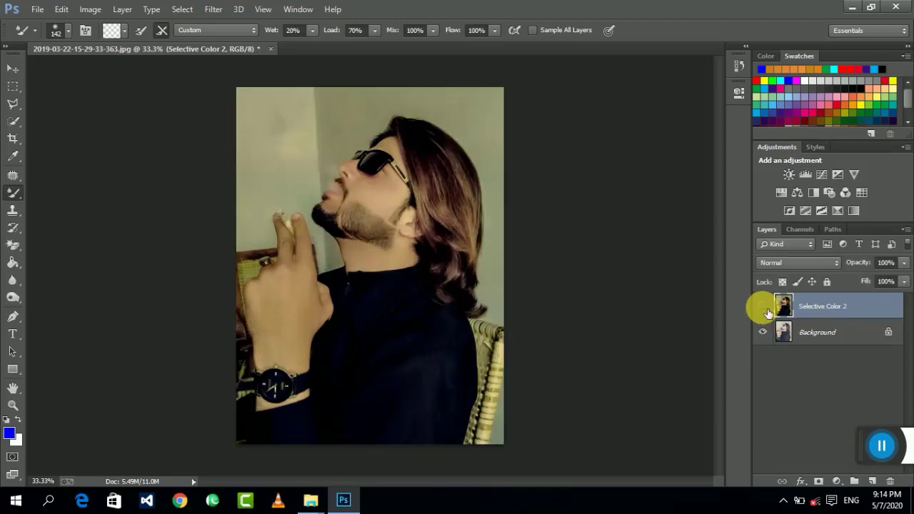
{"action": "left_click", "coordinate": [762, 308]}
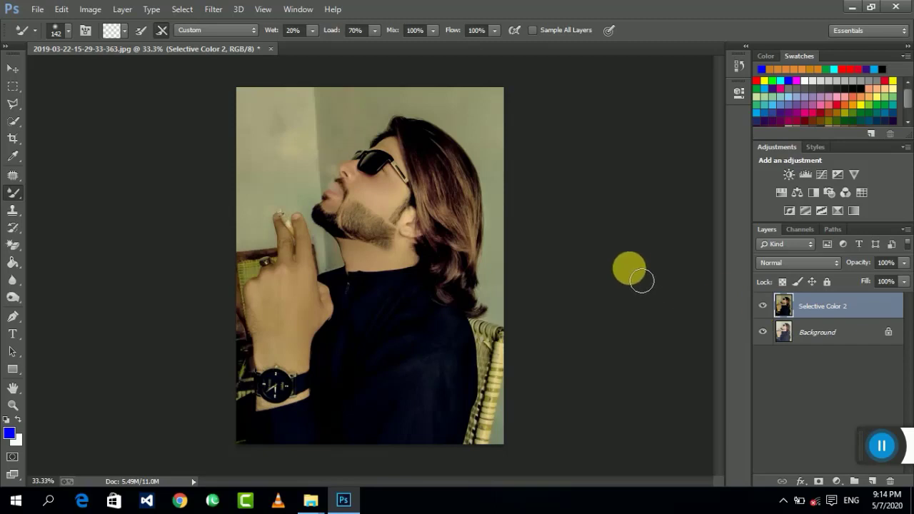
Step: Outline the man with Polygonal Lasso and fill the surroundings with white
{"action": "left_click", "coordinate": [13, 104]}
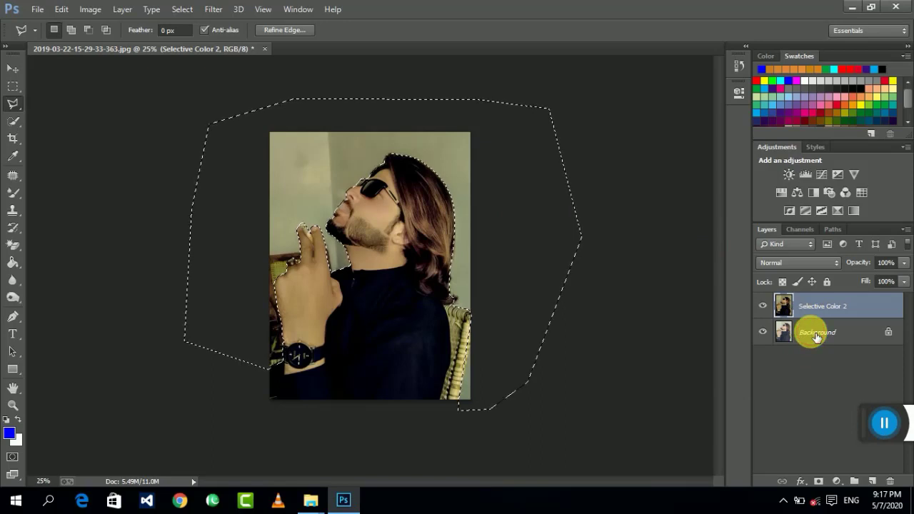
{"action": "left_click", "coordinate": [814, 334]}
{"action": "key", "text": "Delete"}
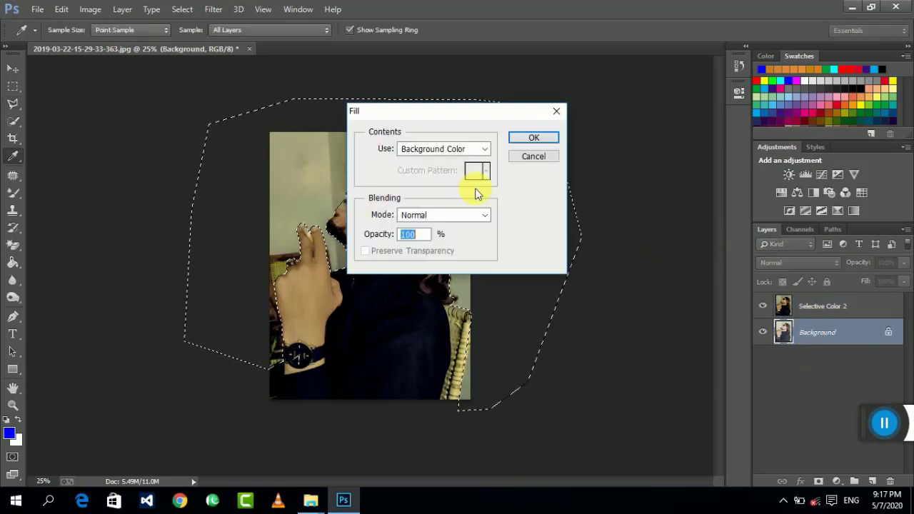
{"action": "left_click", "coordinate": [533, 137]}
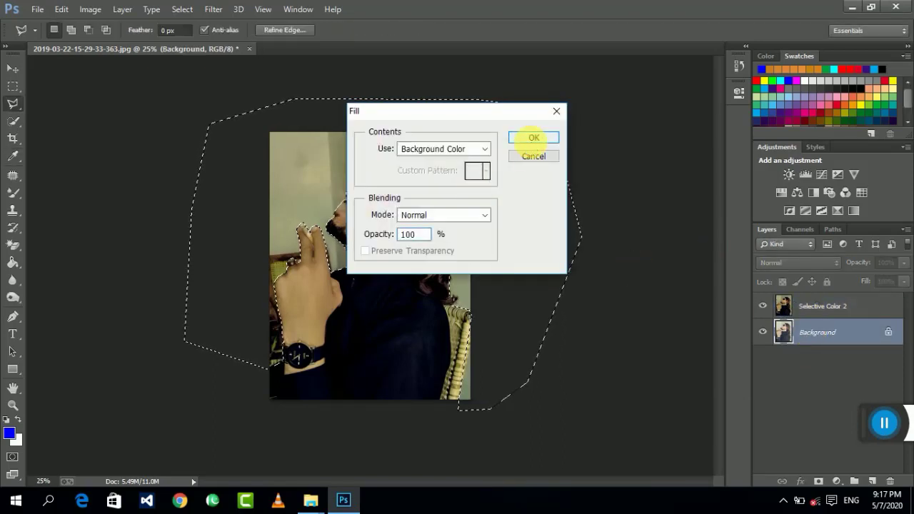
{"action": "left_click", "coordinate": [825, 307]}
{"action": "key", "text": "Delete"}
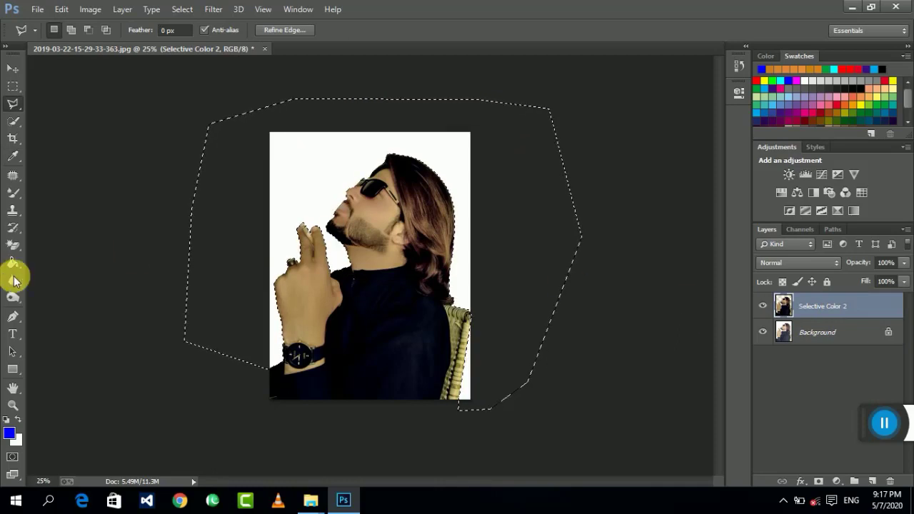
Step: Erase the white Background area to transparency with the Magic Eraser Tool
{"action": "left_click", "coordinate": [7, 252]}
{"action": "left_click", "coordinate": [81, 271]}
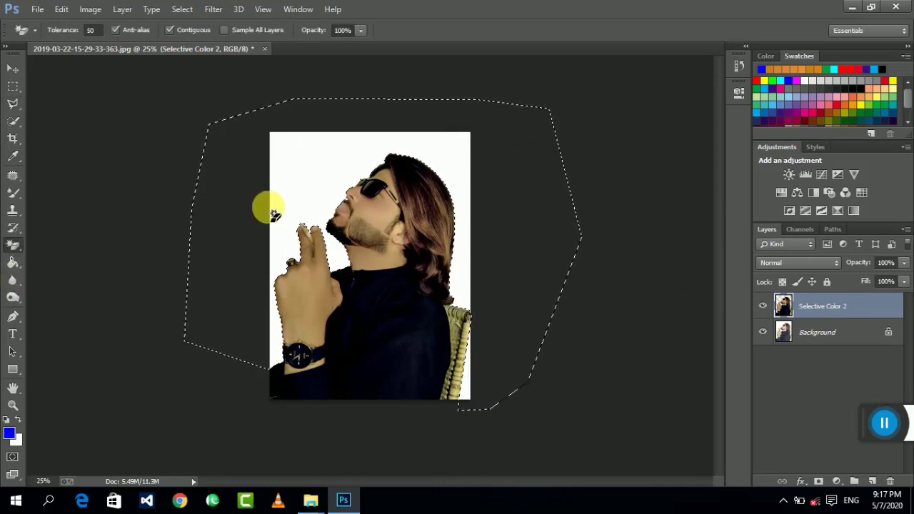
{"action": "left_click", "coordinate": [814, 331]}
{"action": "left_click", "coordinate": [307, 189]}
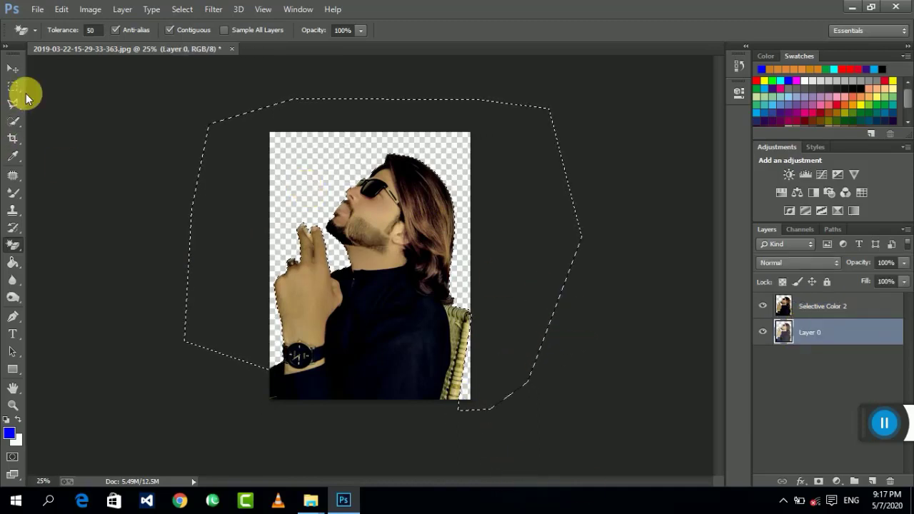
Step: Deselect with the Rectangular Marquee and zoom to 50% to inspect the cut-out
{"action": "left_click_drag", "start_coordinate": [13, 85], "coordinate": [90, 90]}
{"action": "left_click", "coordinate": [149, 116]}
{"action": "key", "text": "ctrl+plus"}
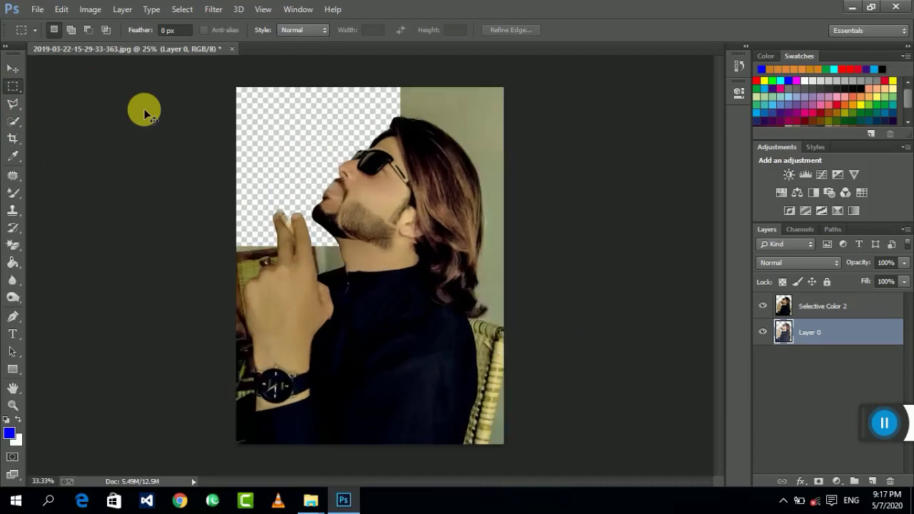
{"action": "key", "text": "ctrl+plus"}
{"action": "left_click_drag", "start_coordinate": [369, 183], "coordinate": [376, 241]}
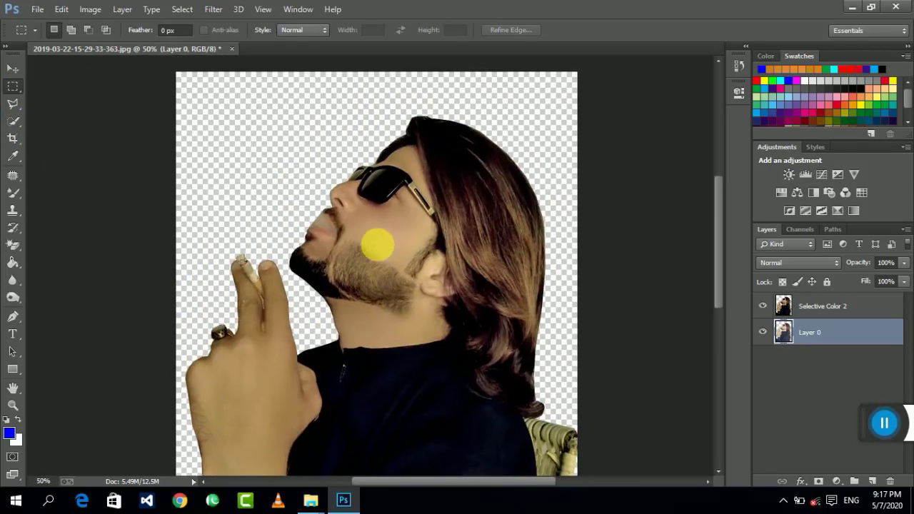
{"action": "scroll", "coordinate": [404, 217], "scroll_direction": "down", "scroll_amount": 2}
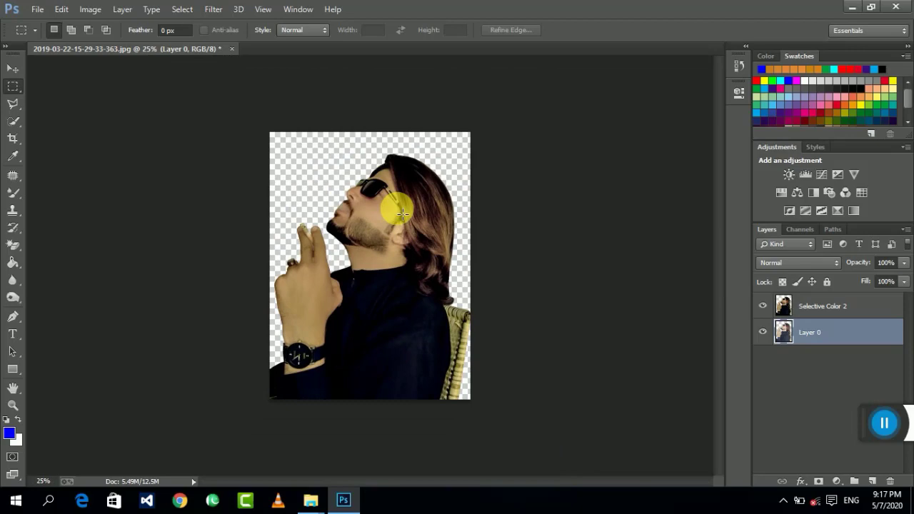
Step: Open images (1).jpeg from Desktop > c > 2222 as a new document
{"action": "key", "text": "ctrl+o"}
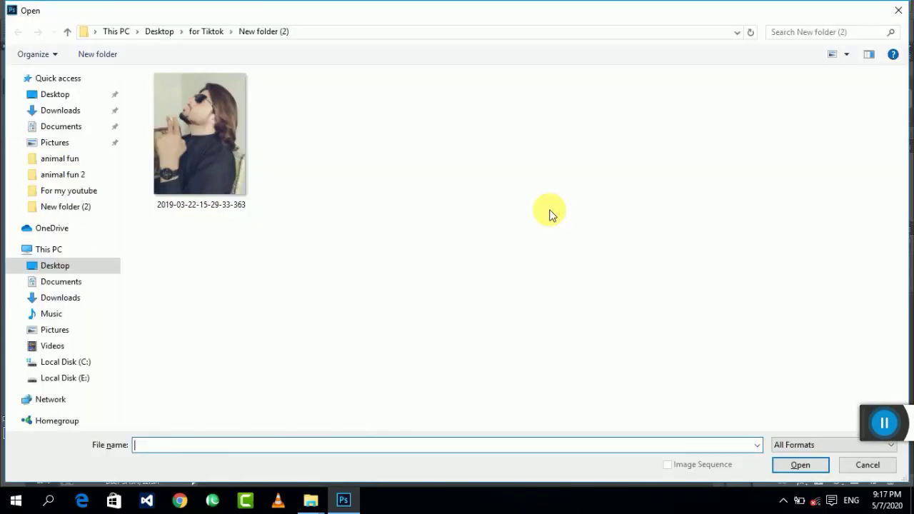
{"action": "key", "text": "BackSpace"}
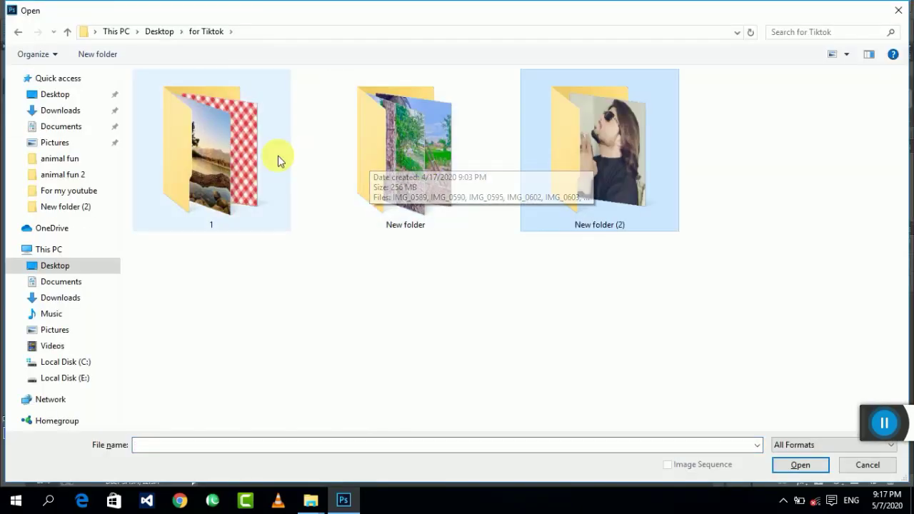
{"action": "double_click", "coordinate": [279, 157]}
{"action": "key", "text": "BackSpace"}
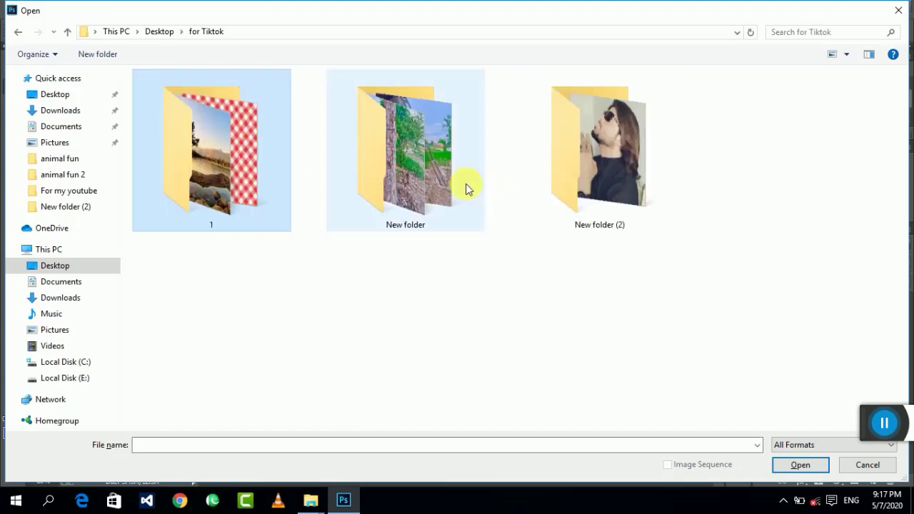
{"action": "key", "text": "BackSpace"}
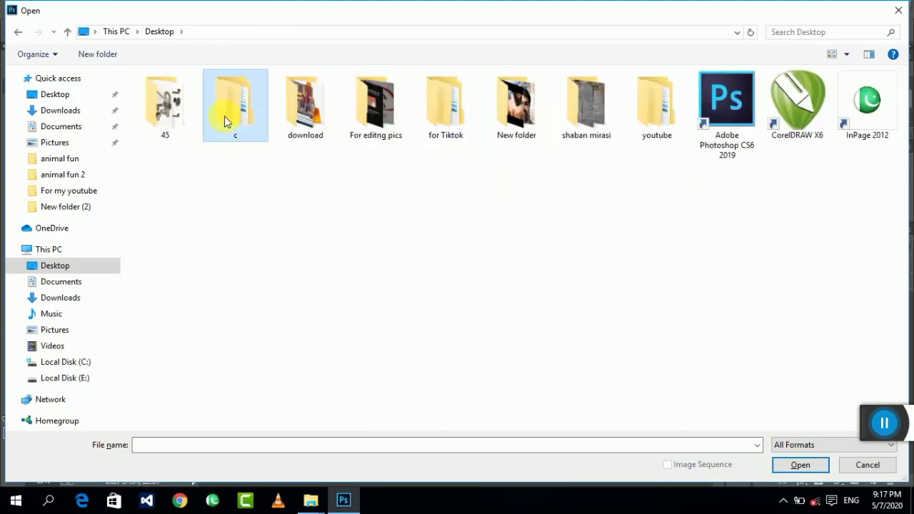
{"action": "double_click", "coordinate": [227, 113]}
{"action": "double_click", "coordinate": [196, 120]}
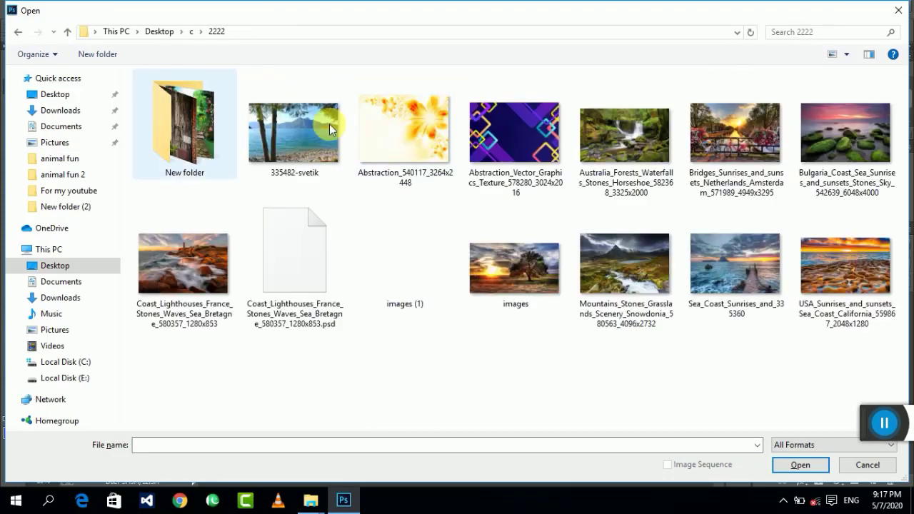
{"action": "double_click", "coordinate": [401, 225]}
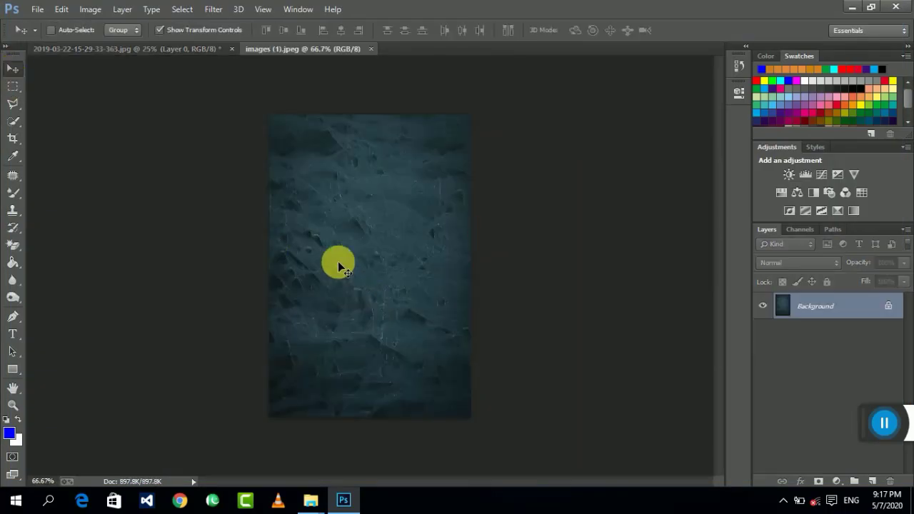
Step: Bring the teal texture into the portrait as Layer 1 and scale it to fill the whole canvas
{"action": "mouse_move", "coordinate": [337, 262]}
{"action": "left_mouse_down"}
{"action": "mouse_move", "coordinate": [199, 56]}
{"action": "mouse_move", "coordinate": [388, 240]}
{"action": "left_mouse_up"}
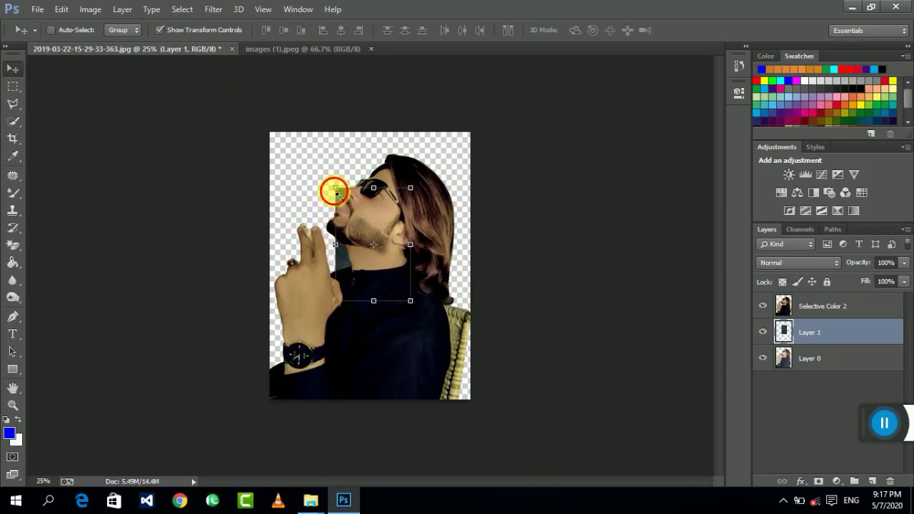
{"action": "left_click_drag", "start_coordinate": [335, 192], "coordinate": [273, 95]}
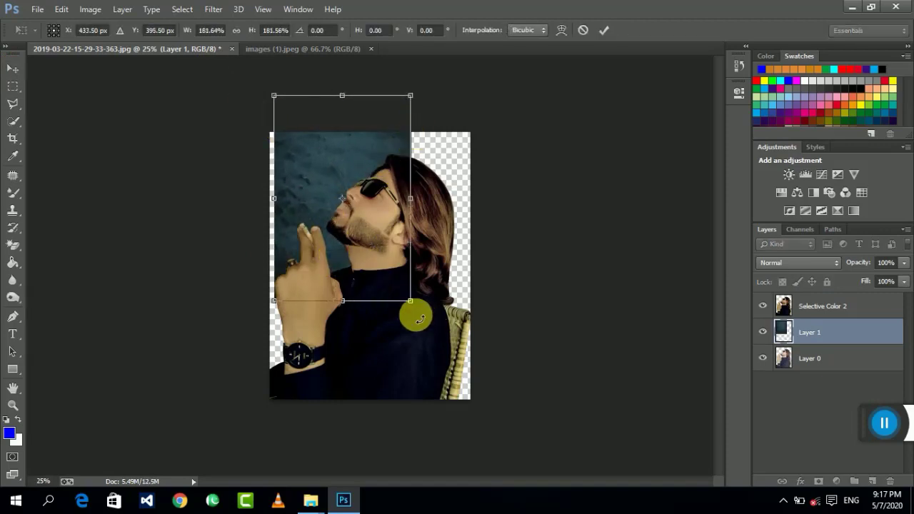
{"action": "left_click_drag", "start_coordinate": [411, 302], "coordinate": [471, 387]}
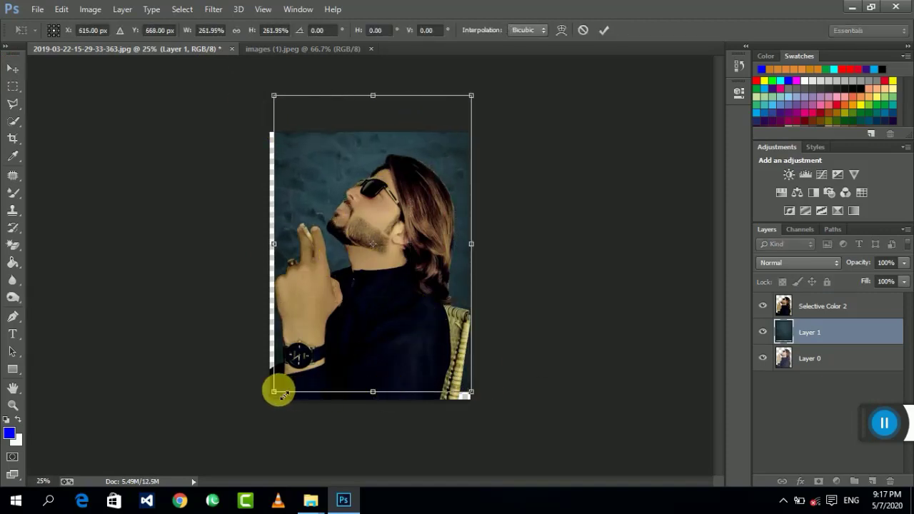
{"action": "left_click_drag", "start_coordinate": [274, 388], "coordinate": [251, 424]}
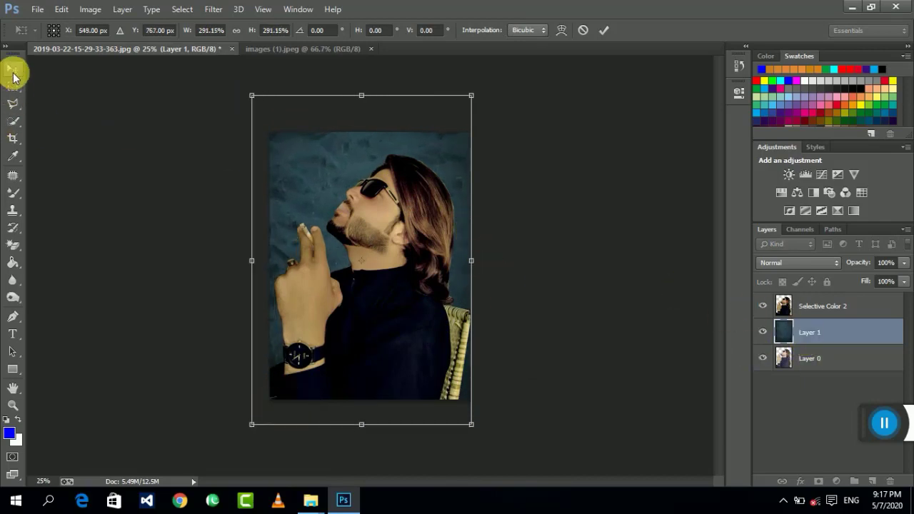
{"action": "left_click", "coordinate": [213, 9]}
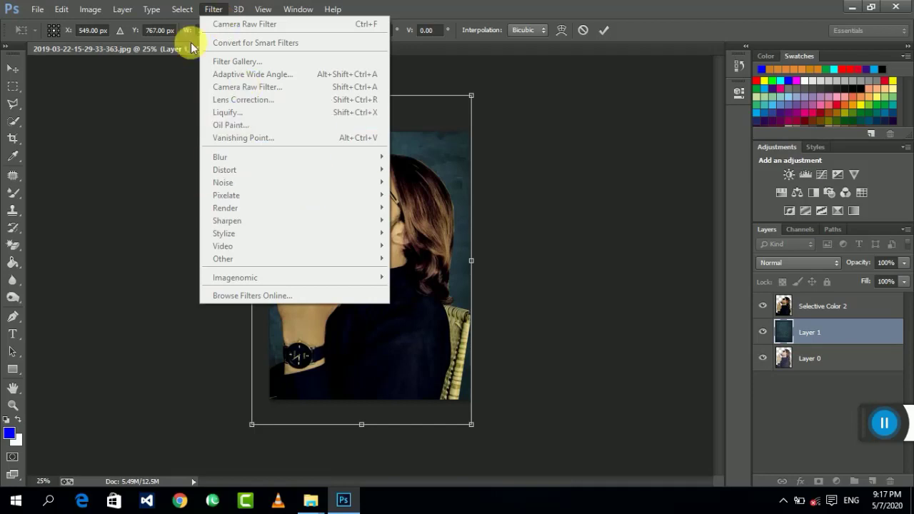
{"action": "left_click", "coordinate": [10, 67]}
{"action": "left_click", "coordinate": [398, 221]}
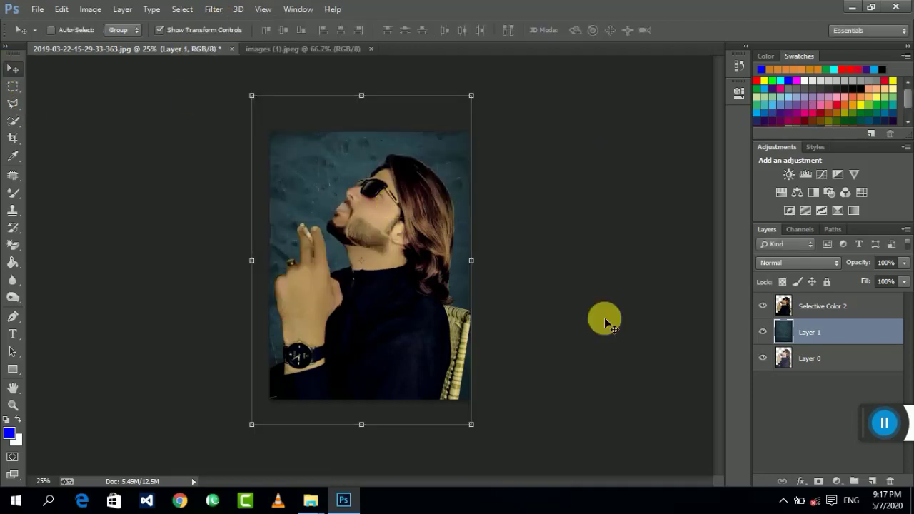
Step: Soften the teal texture on Layer 1 with a 15.5-pixel Gaussian Blur
{"action": "left_click", "coordinate": [217, 9]}
{"action": "mouse_move", "coordinate": [292, 156]}
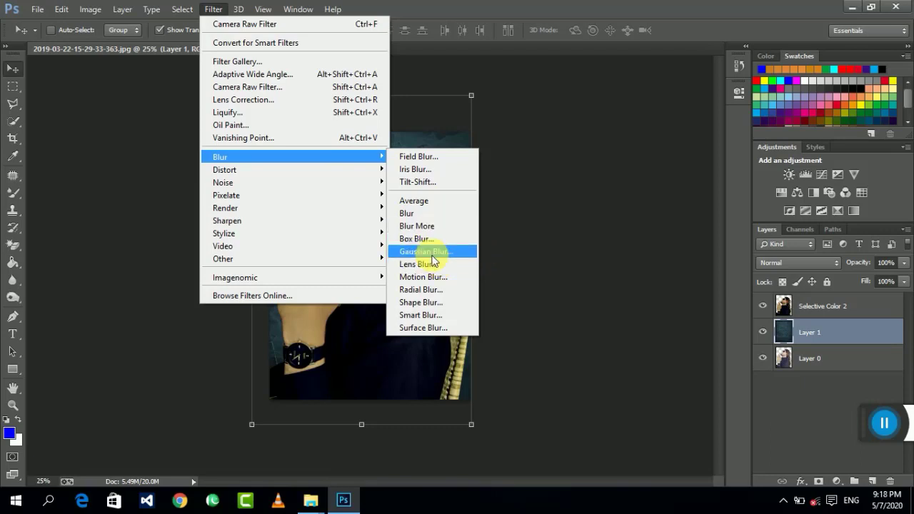
{"action": "left_click", "coordinate": [432, 254]}
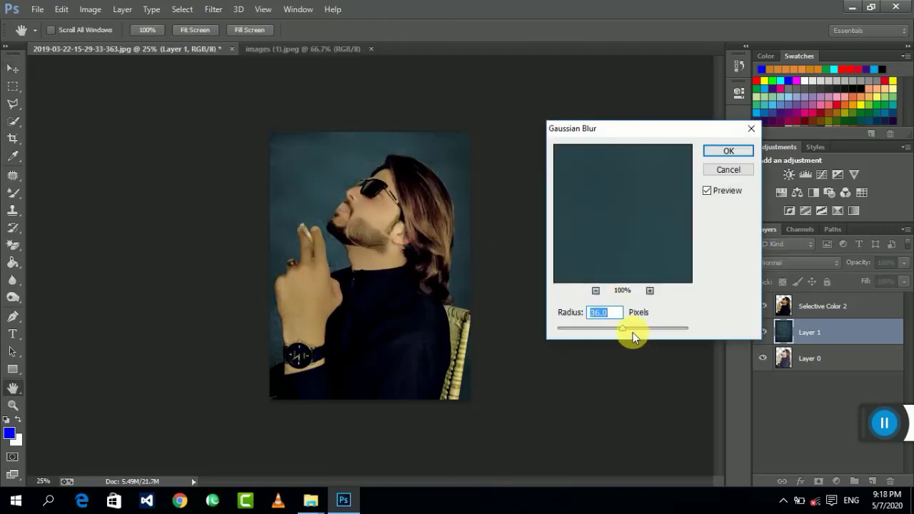
{"action": "left_click", "coordinate": [727, 151]}
Step: Zoom in to about 200% on the man's lips and chin
{"action": "left_click", "coordinate": [816, 311], "text": "shift"}
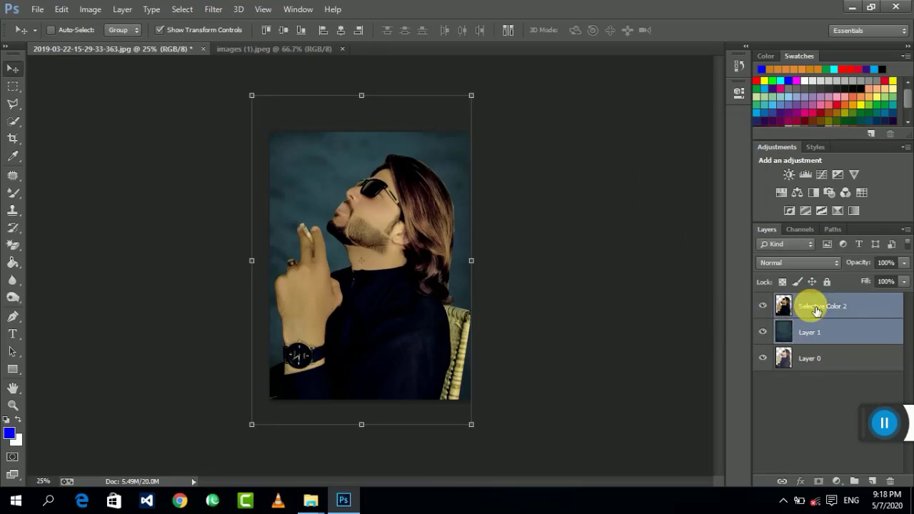
{"action": "key", "text": "ctrl+t"}
{"action": "key", "text": "ctrl+plus"}
{"action": "key", "text": "ctrl+plus"}
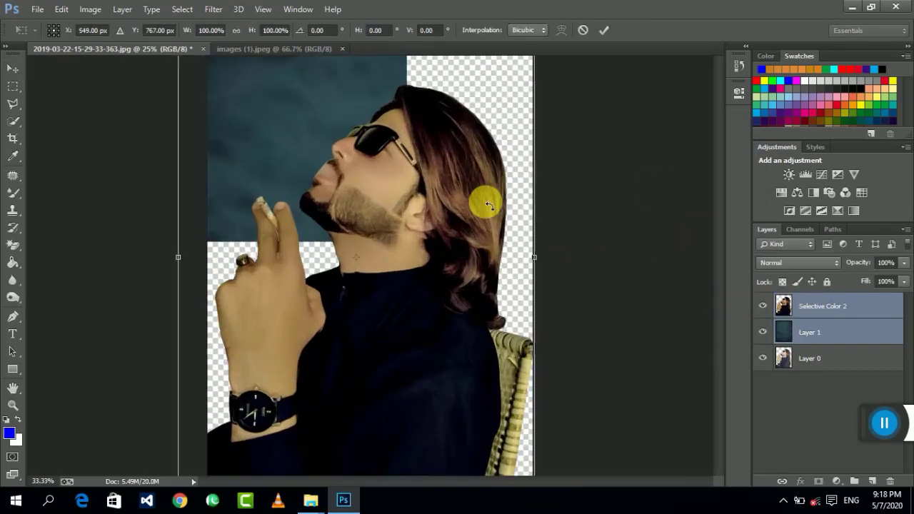
{"action": "key", "text": "ctrl+plus"}
{"action": "key", "text": "ctrl+plus"}
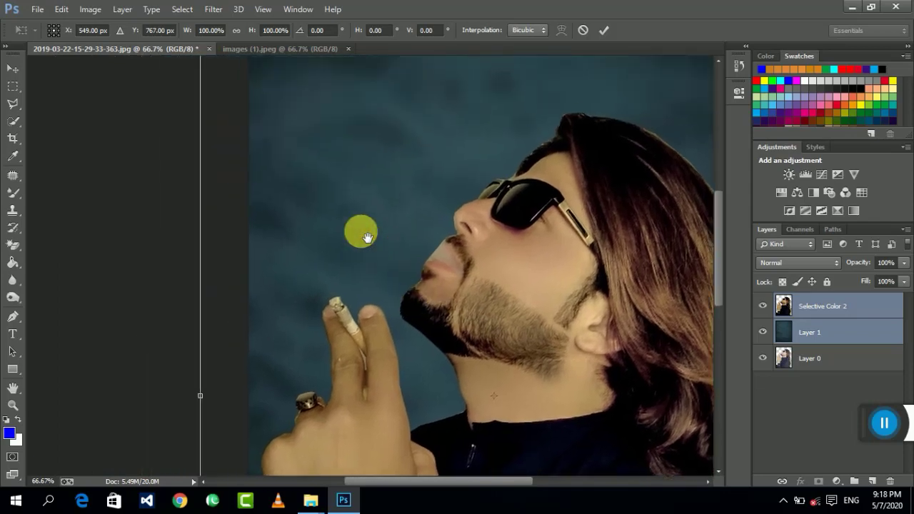
{"action": "key", "text": "ctrl+plus"}
{"action": "key", "text": "ctrl+plus"}
{"action": "left_click_drag", "start_coordinate": [277, 248], "coordinate": [265, 245]}
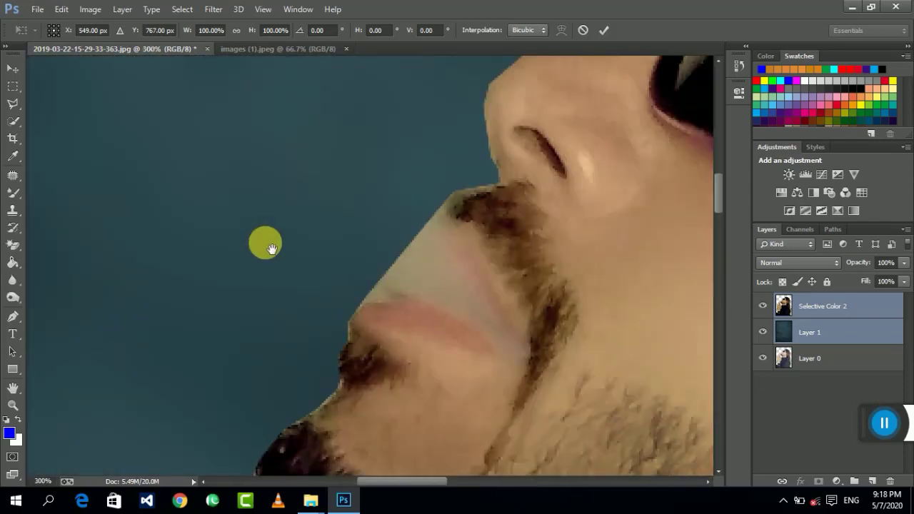
{"action": "key", "text": "ctrl+minus"}
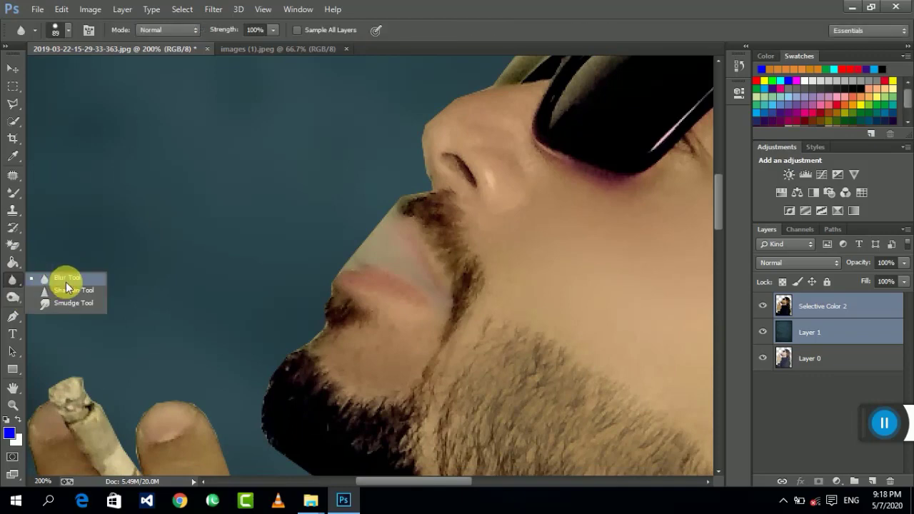
Step: Blur the smoke around the lips on the Selective Color 2 layer with a 34 px Blur Tool
{"action": "left_click_drag", "start_coordinate": [12, 284], "coordinate": [68, 270]}
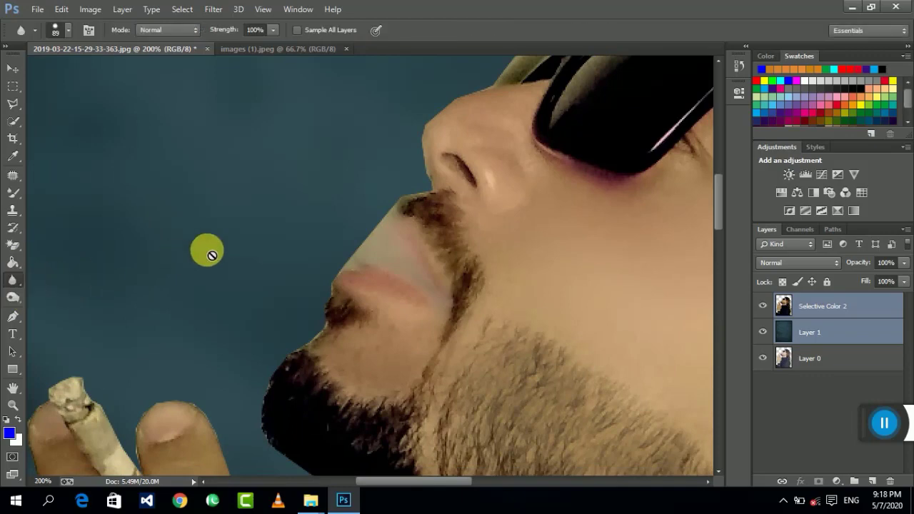
{"action": "left_click", "coordinate": [828, 332]}
{"action": "left_click", "coordinate": [825, 306]}
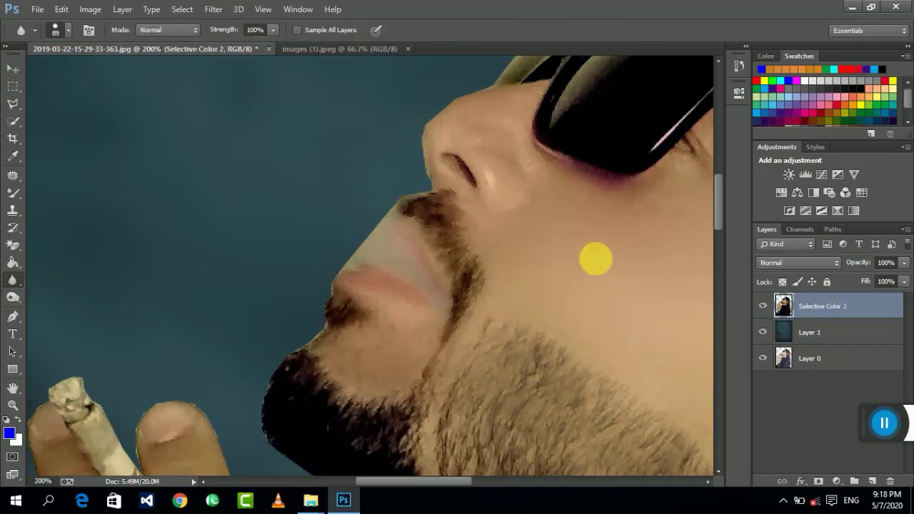
{"action": "left_click", "coordinate": [66, 29]}
{"action": "left_click", "coordinate": [381, 223]}
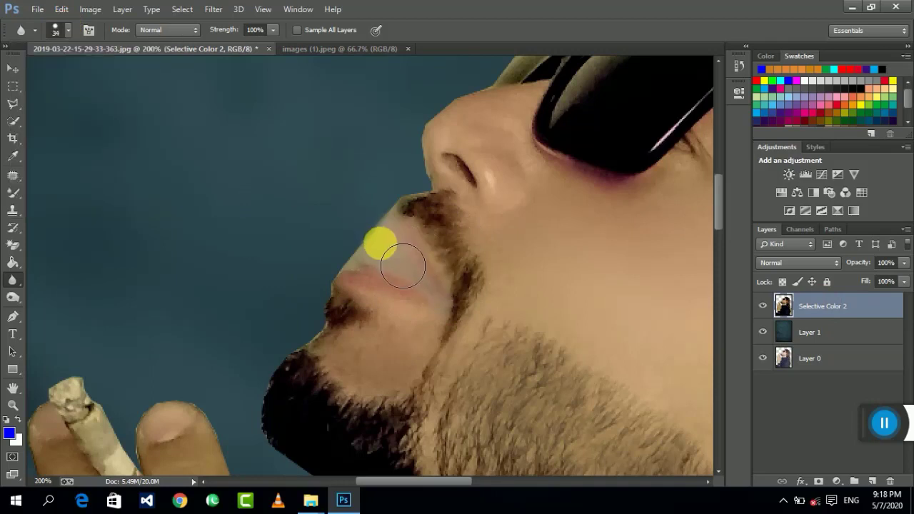
{"action": "mouse_move", "coordinate": [379, 245]}
{"action": "left_mouse_down"}
{"action": "mouse_move", "coordinate": [366, 253]}
{"action": "mouse_move", "coordinate": [386, 262]}
{"action": "mouse_move", "coordinate": [380, 290]}
{"action": "mouse_move", "coordinate": [427, 310]}
{"action": "mouse_move", "coordinate": [406, 273]}
{"action": "mouse_move", "coordinate": [410, 261]}
{"action": "left_mouse_up"}
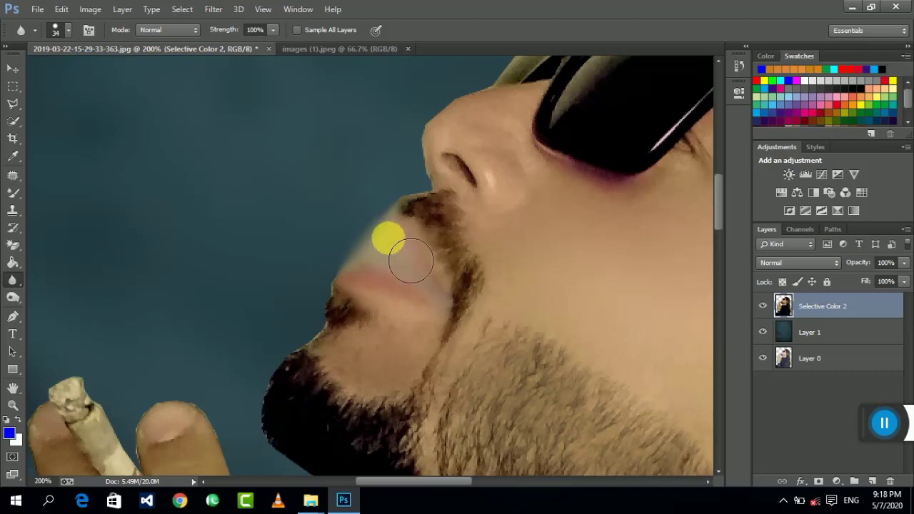
Step: Blur over the lips and smoke again to soften them further
{"action": "key", "text": "ctrl+minus"}
{"action": "key", "text": "ctrl+minus"}
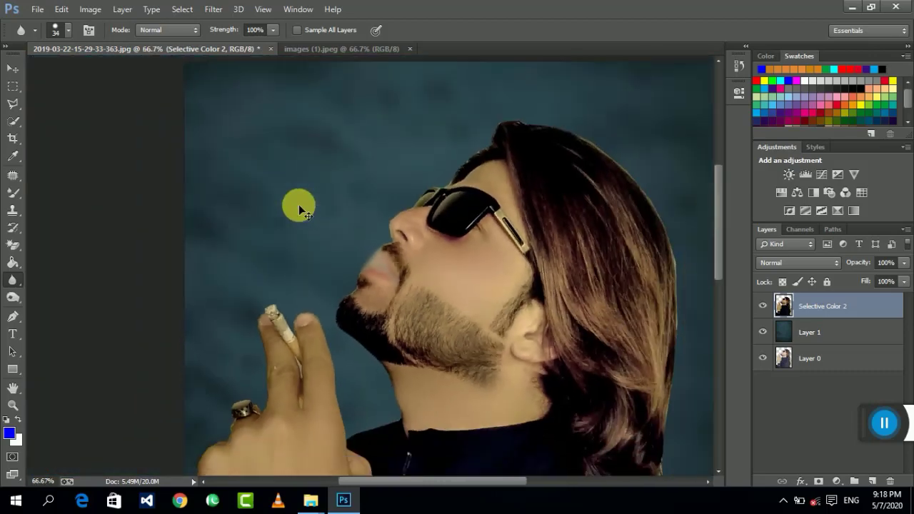
{"action": "key", "text": "ctrl+plus"}
{"action": "key", "text": "ctrl+plus"}
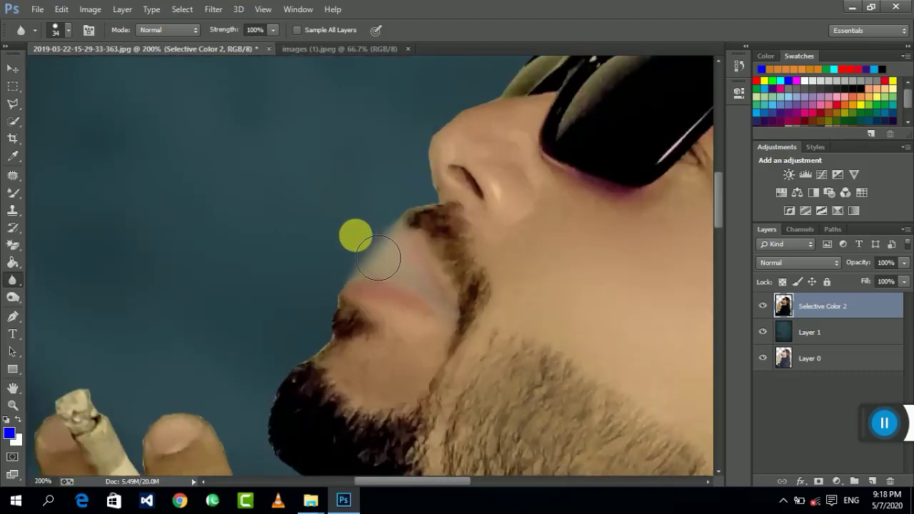
{"action": "mouse_move", "coordinate": [379, 257]}
{"action": "left_mouse_down"}
{"action": "mouse_move", "coordinate": [387, 255]}
{"action": "mouse_move", "coordinate": [433, 300]}
{"action": "mouse_move", "coordinate": [356, 310]}
{"action": "mouse_move", "coordinate": [390, 280]}
{"action": "mouse_move", "coordinate": [398, 249]}
{"action": "mouse_move", "coordinate": [429, 306]}
{"action": "left_mouse_up"}
{"action": "left_click", "coordinate": [68, 30]}
{"action": "left_click", "coordinate": [39, 134]}
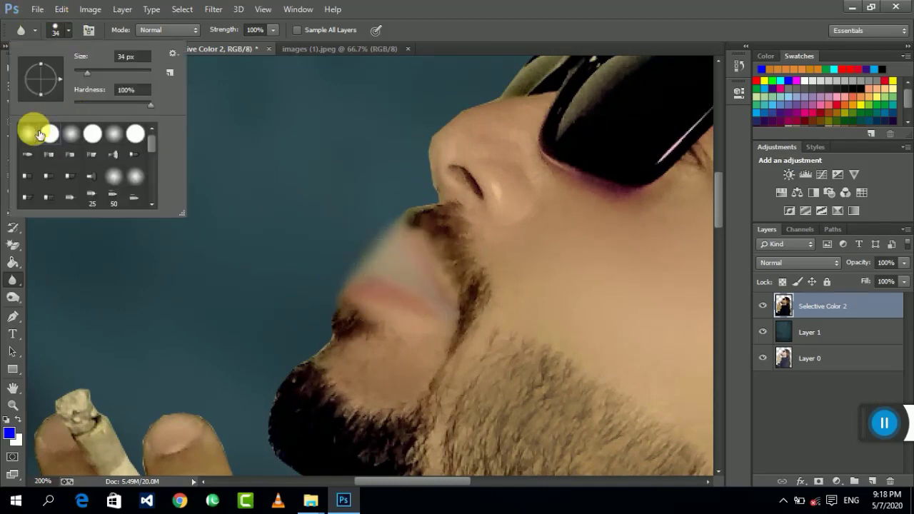
{"action": "left_click", "coordinate": [362, 253]}
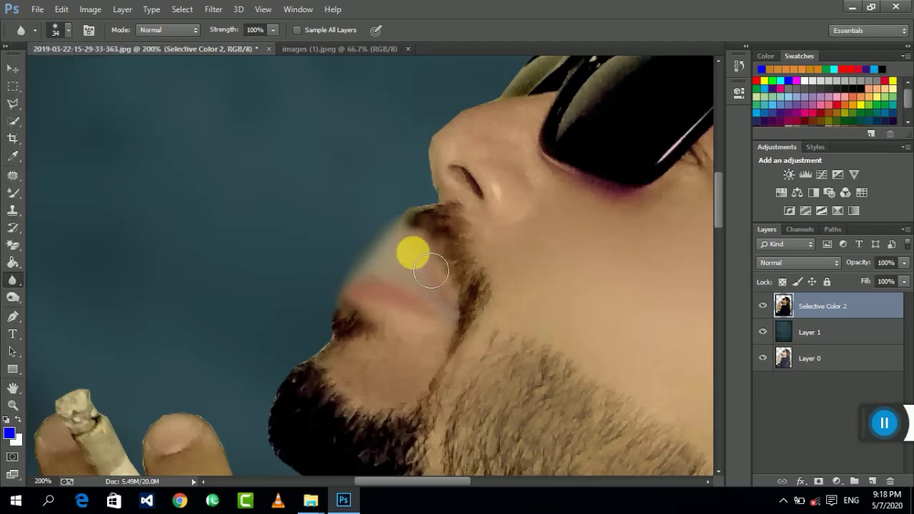
Step: Make Layer 1 active and zoom out to view the whole image at 33.3%
{"action": "left_click", "coordinate": [821, 332]}
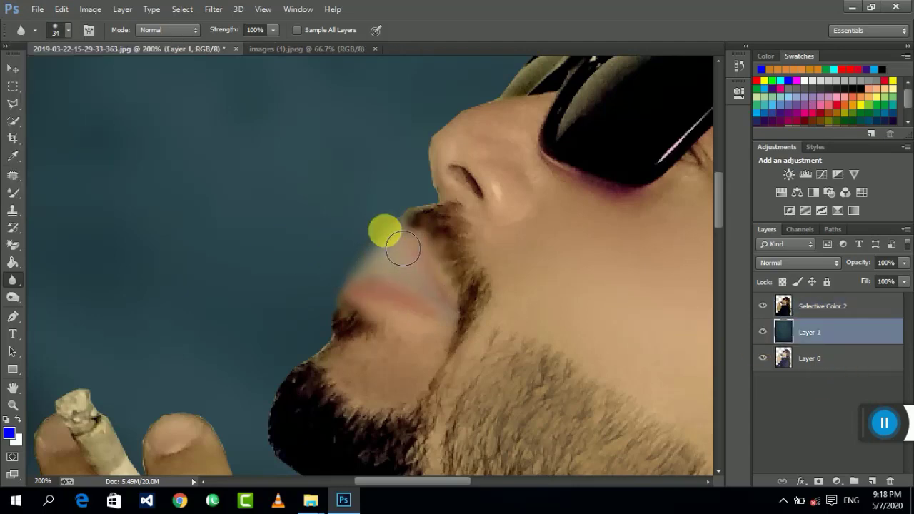
{"action": "key", "text": "ctrl+minus"}
{"action": "key", "text": "ctrl+minus"}
{"action": "key", "text": "ctrl+minus"}
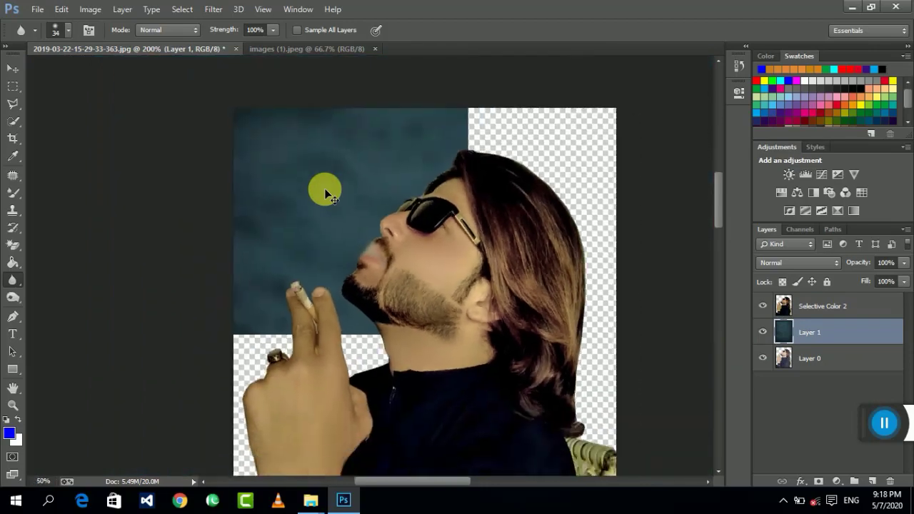
{"action": "key", "text": "ctrl+minus"}
{"action": "key", "text": "ctrl+minus"}
{"action": "key", "text": "ctrl+plus"}
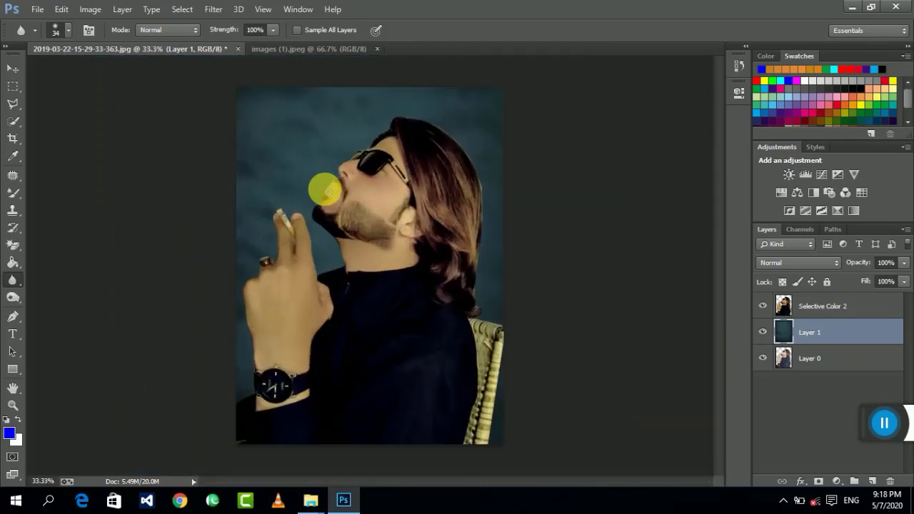
{"action": "left_click", "coordinate": [764, 306]}
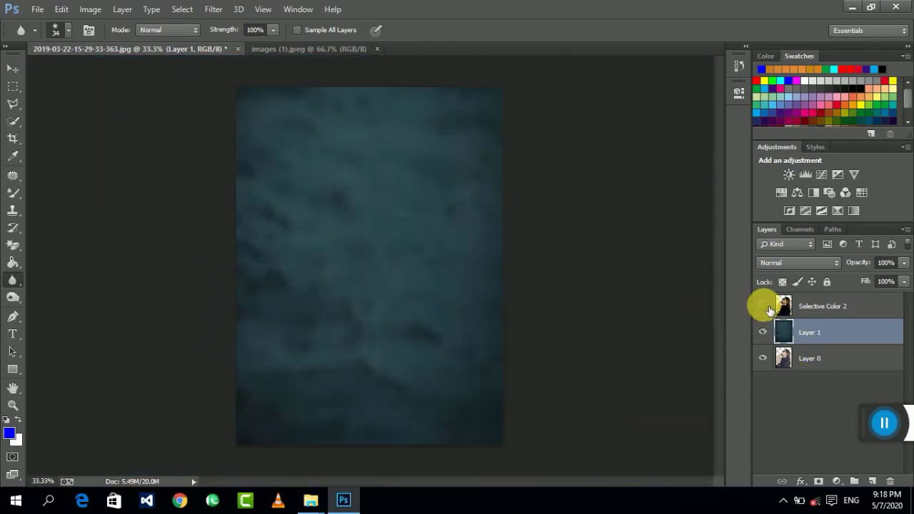
{"action": "left_click", "coordinate": [764, 333]}
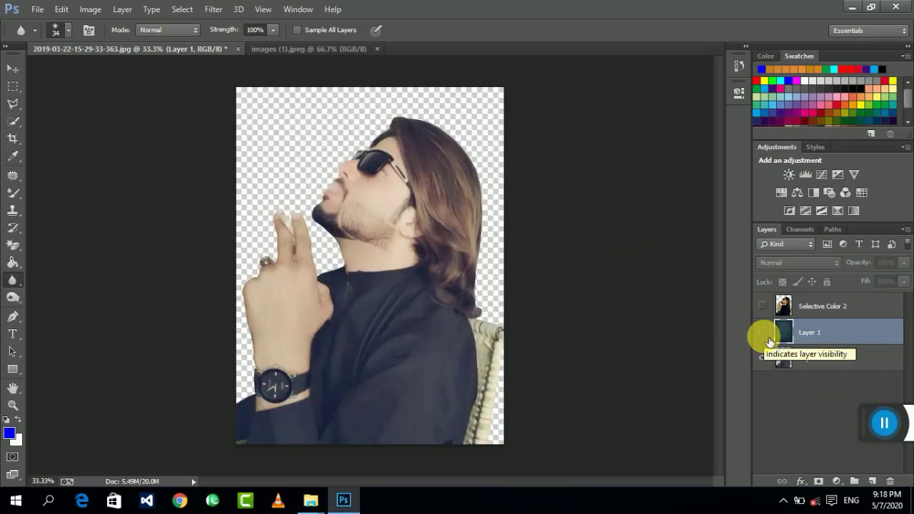
{"action": "left_click", "coordinate": [764, 333]}
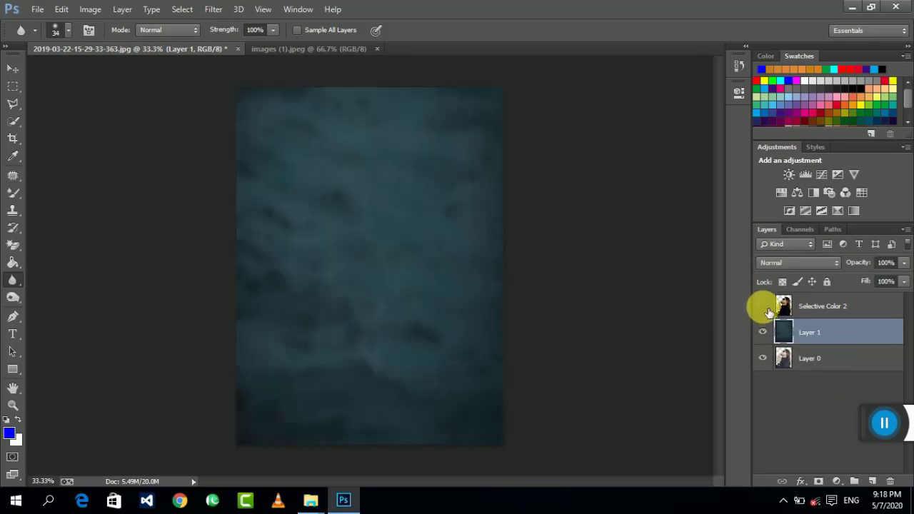
{"action": "left_click", "coordinate": [764, 307]}
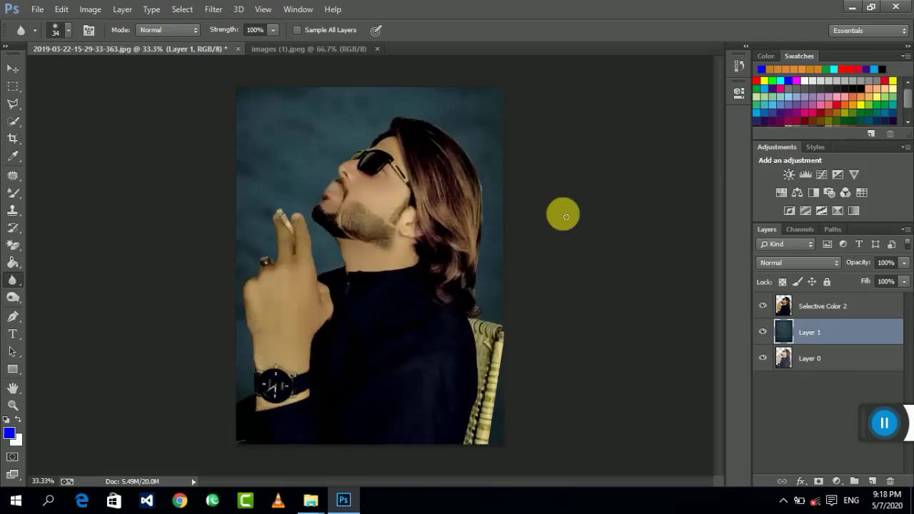